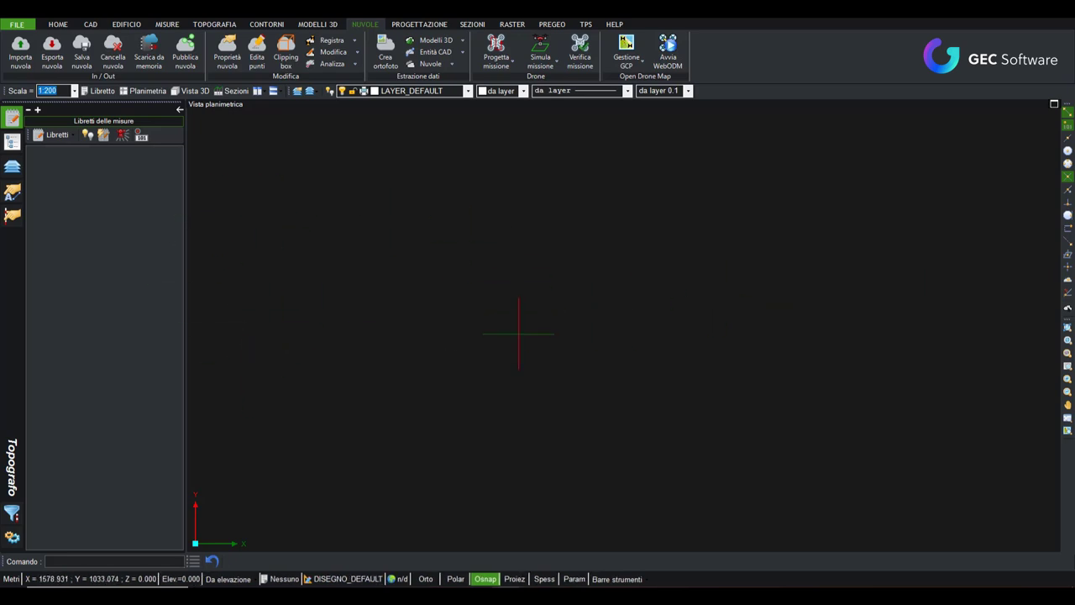
# Start saving the project under a new name, then cancel the save dialog
pyautogui.click(17, 25)
pyautogui.click(52, 138)
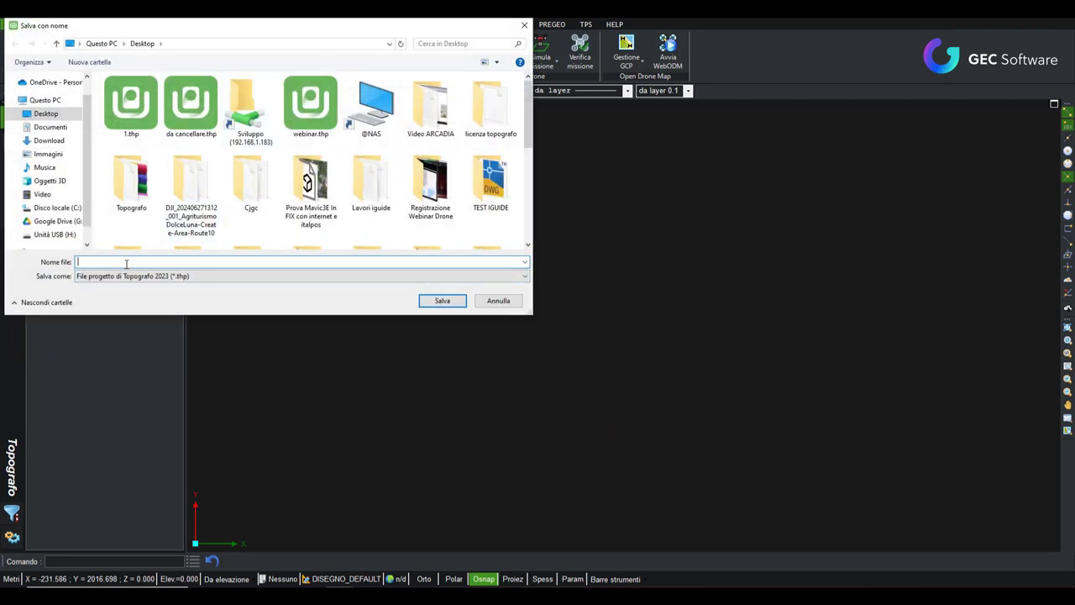
pyautogui.write('2')
pyautogui.press('Return')
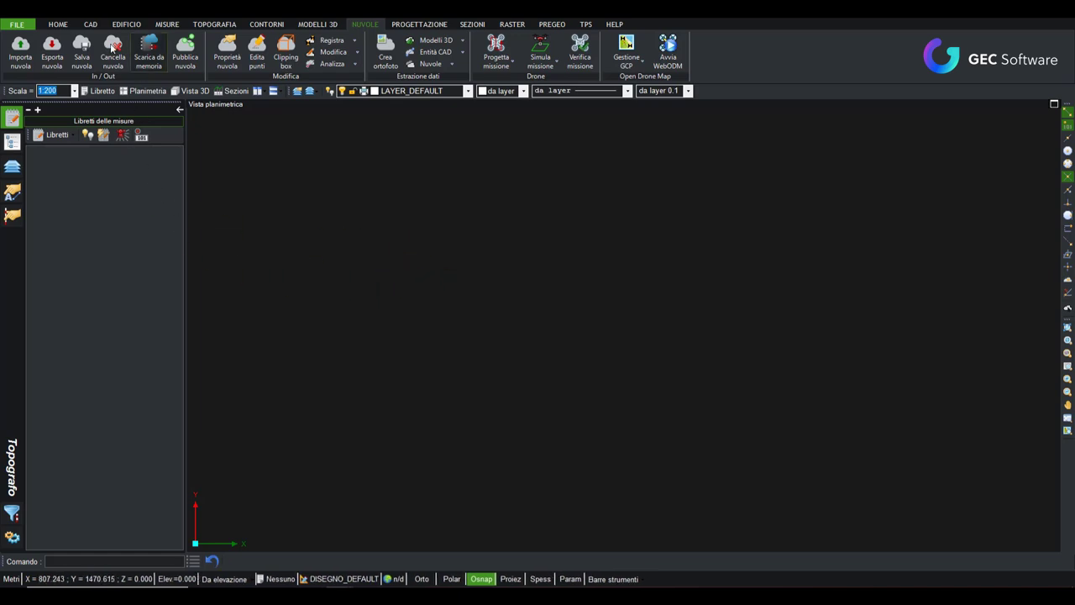
# Import progetto_rilievo.dxf with Dxf/Dwg In, choosing Importa tutto su layer unico
pyautogui.click(60, 24)
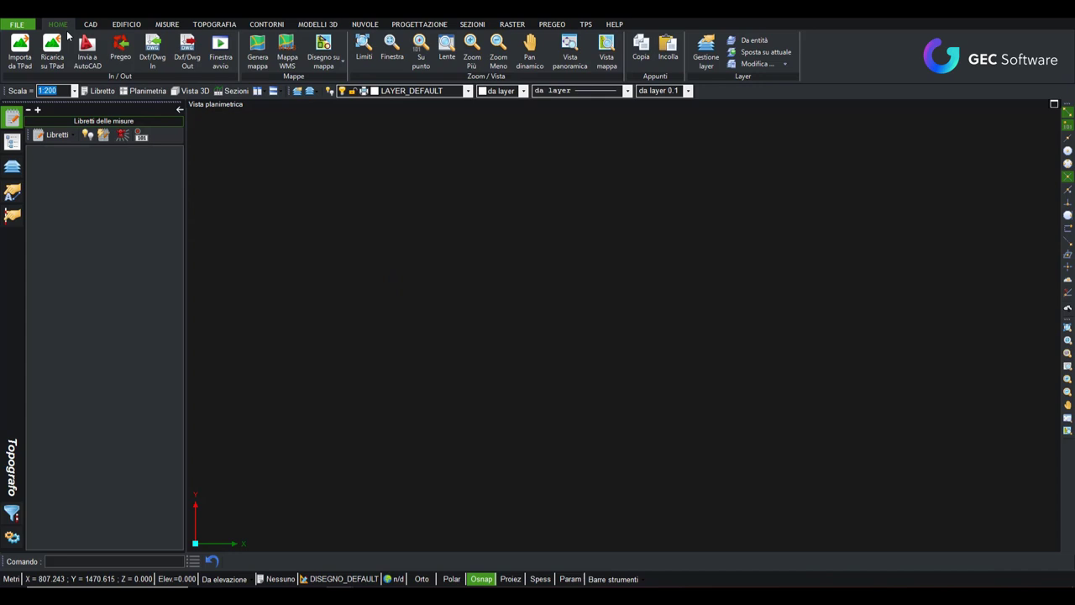
pyautogui.click(149, 65)
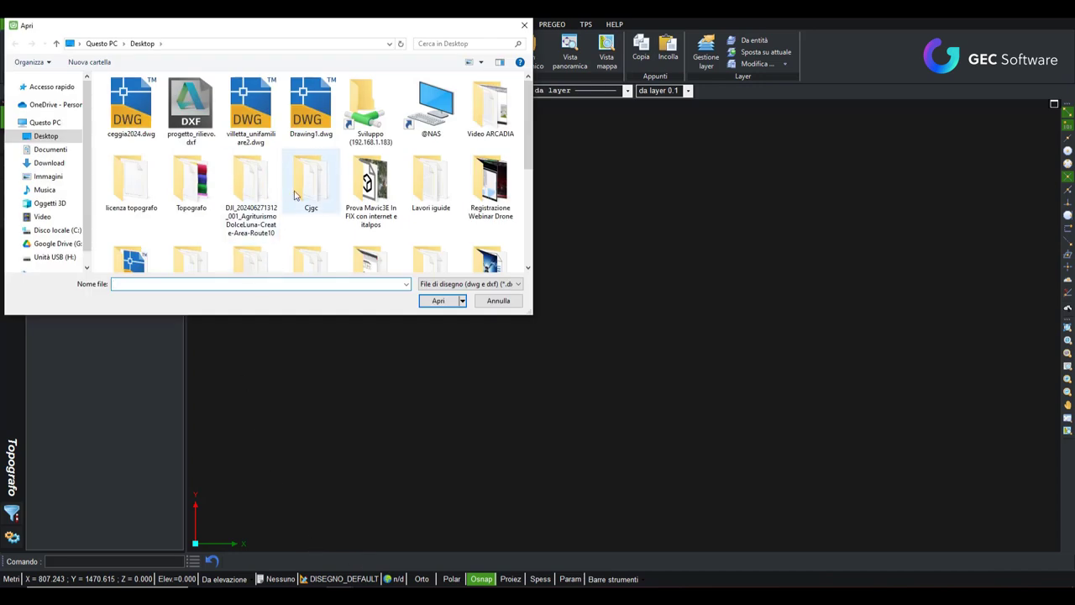
pyautogui.click(196, 129)
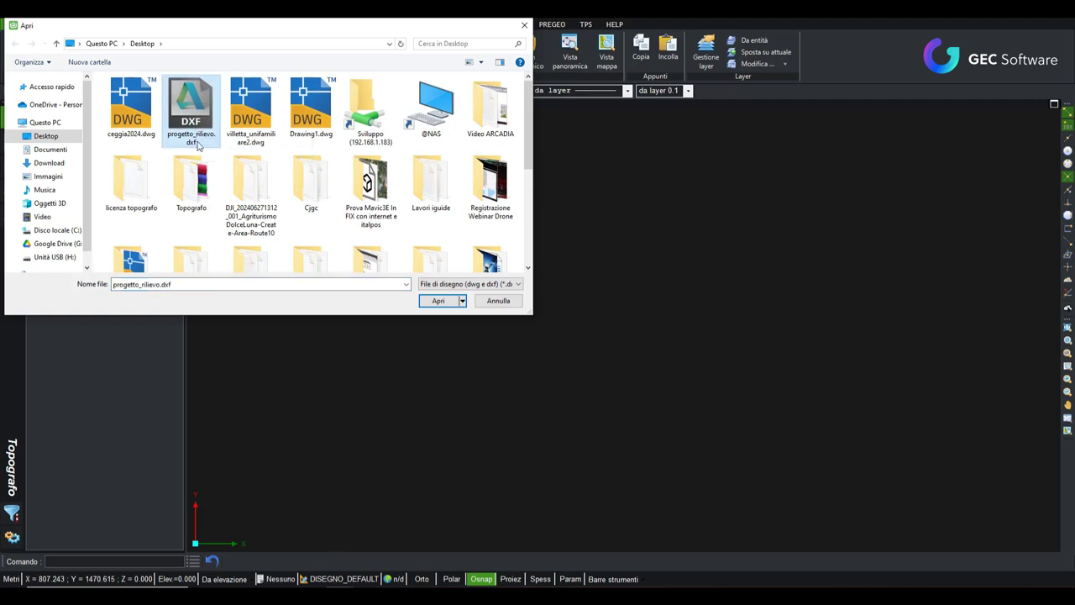
pyautogui.click(437, 303)
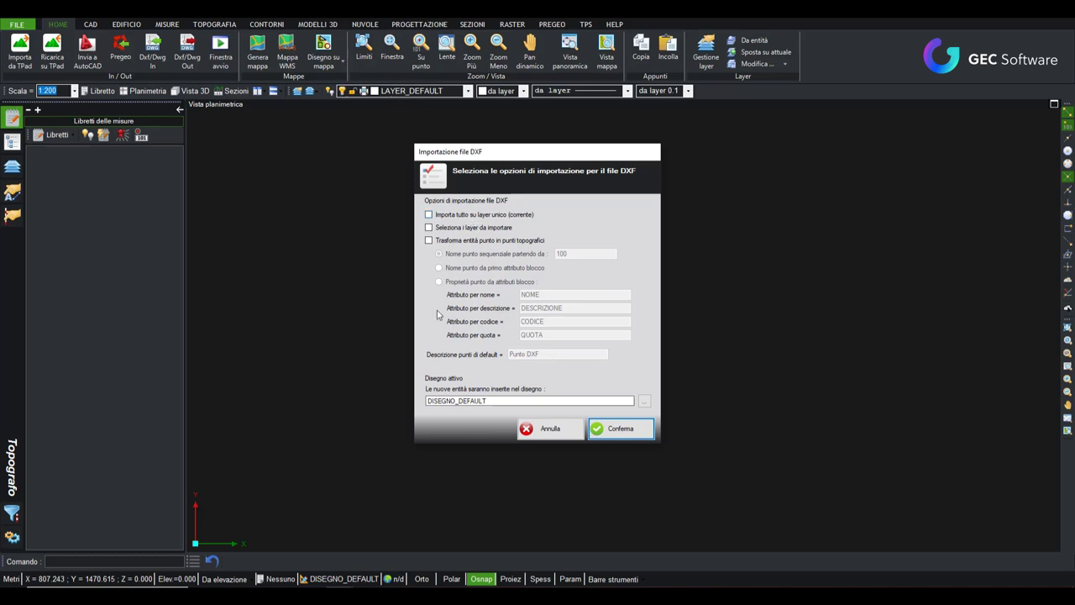
pyautogui.click(430, 215)
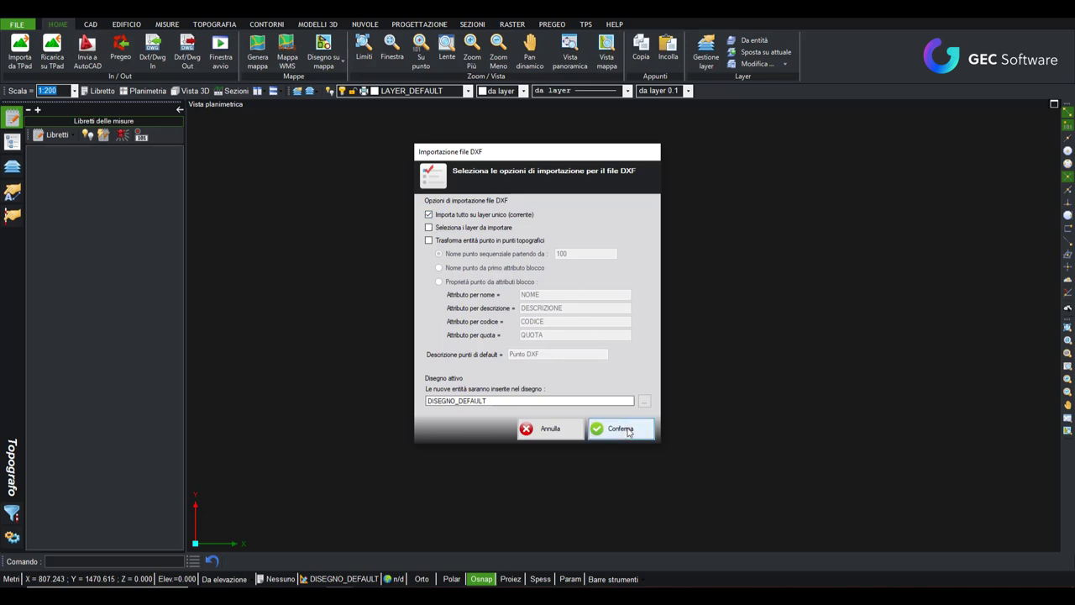
pyautogui.click(622, 429)
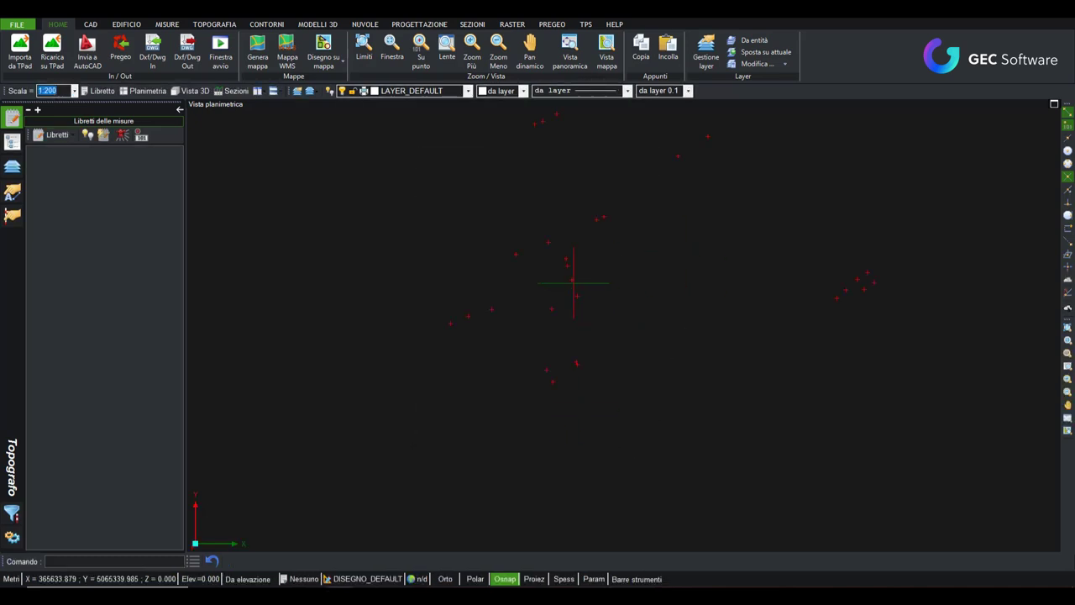
pyautogui.scroll(2, 598, 278)
pyautogui.click(607, 295)
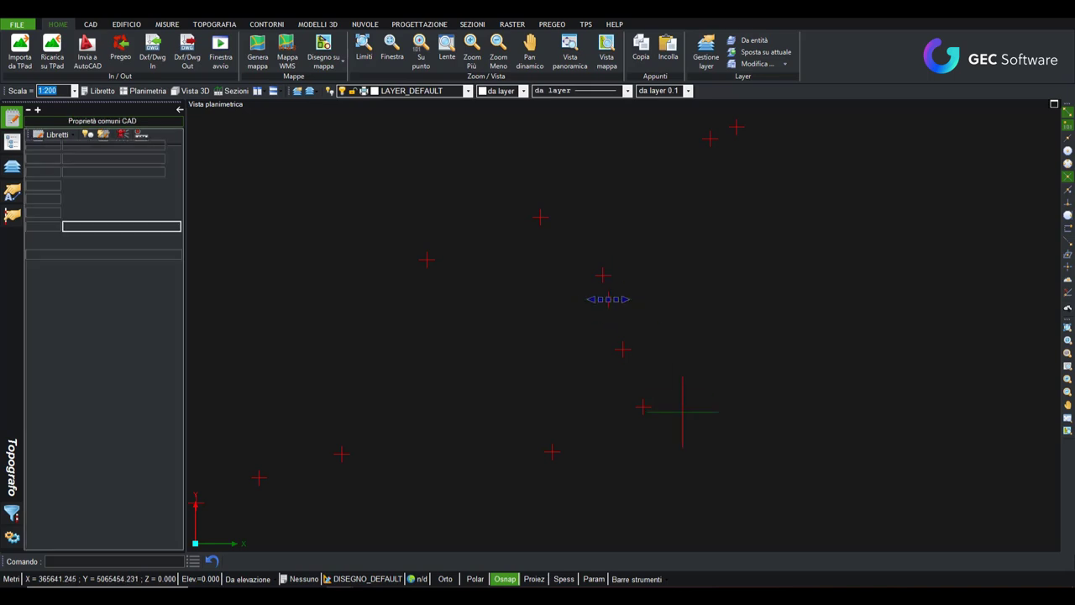
pyautogui.scroll(3, 609, 281)
pyautogui.scroll(2, 601, 281)
pyautogui.scroll(2, 593, 285)
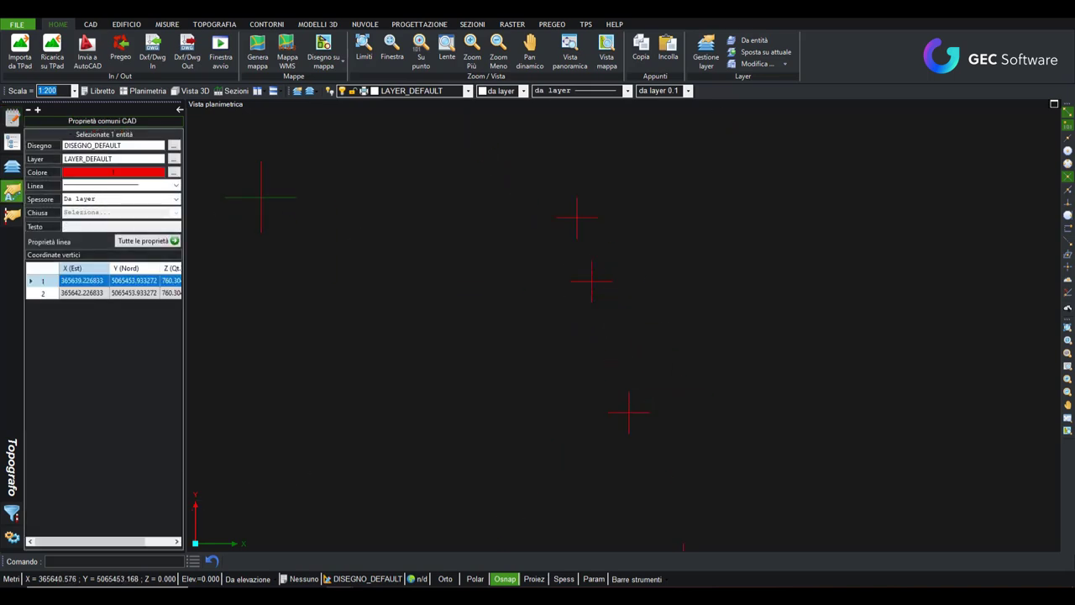
pyautogui.press('Escape')
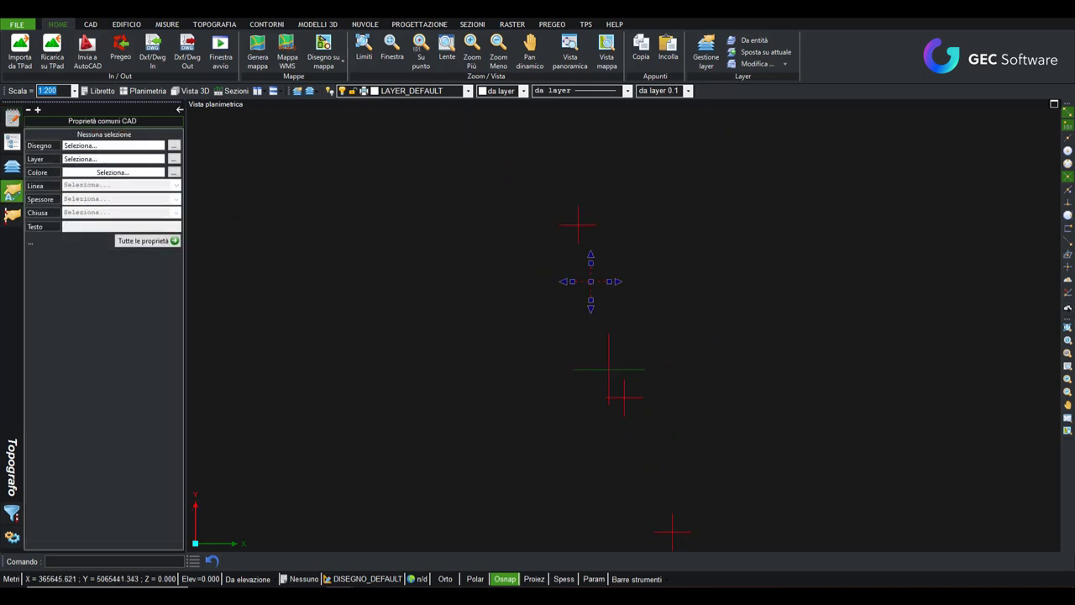
pyautogui.moveTo(598, 368); pyautogui.dragTo(767, 499)
pyautogui.click(767, 499)
pyautogui.scroll(-2, 672, 420)
pyautogui.scroll(-2, 647, 415)
pyautogui.scroll(-2, 626, 416)
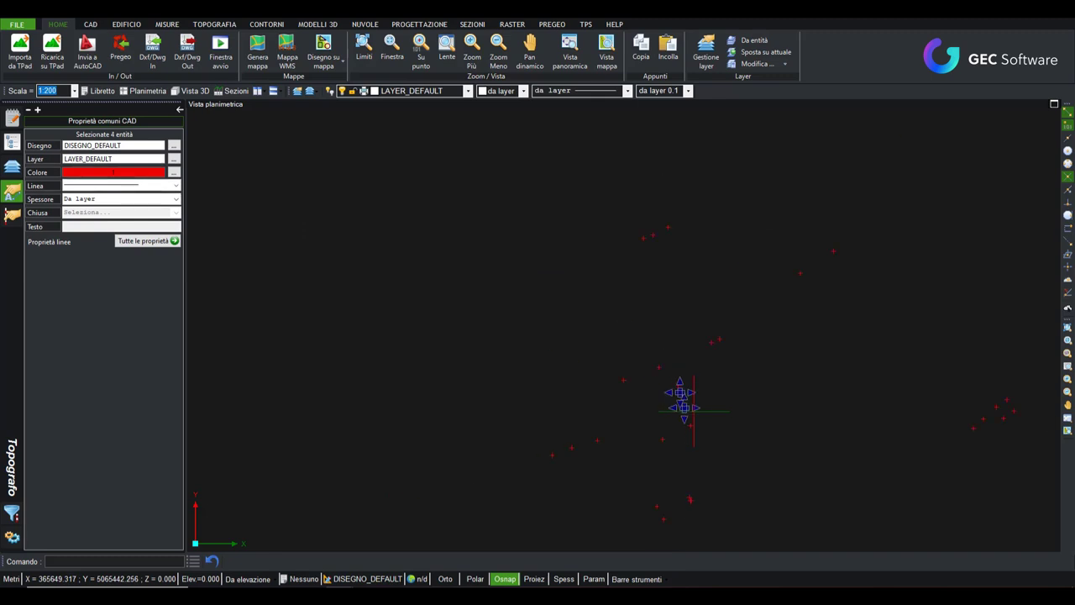
pyautogui.scroll(-2, 622, 416)
pyautogui.moveTo(622, 415); pyautogui.dragTo(558, 311, button='middle')
pyautogui.scroll(2, 557, 312)
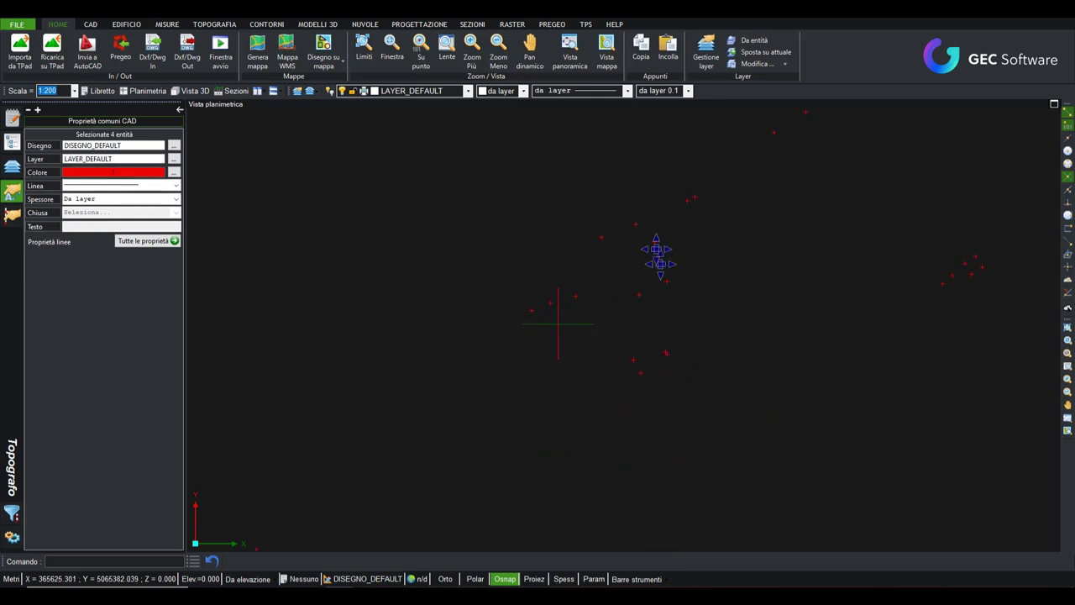
pyautogui.scroll(2, 546, 307)
pyautogui.scroll(2, 546, 307)
pyautogui.click(546, 317)
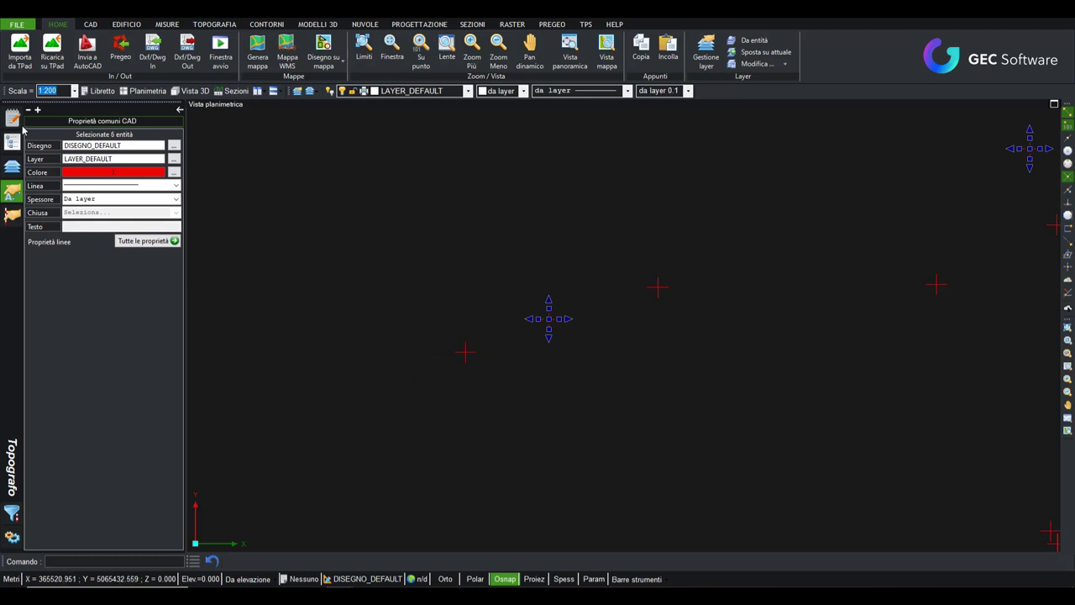
pyautogui.scroll(1, 557, 325)
pyautogui.scroll(1, 576, 312)
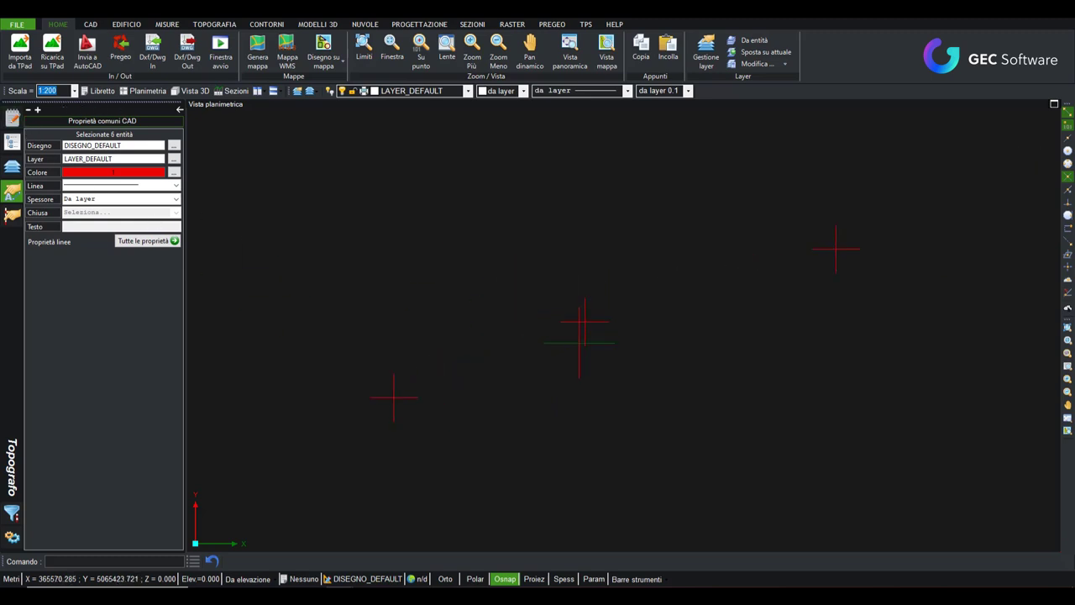
pyautogui.scroll(1, 582, 325)
pyautogui.press('Escape')
pyautogui.moveTo(591, 318)
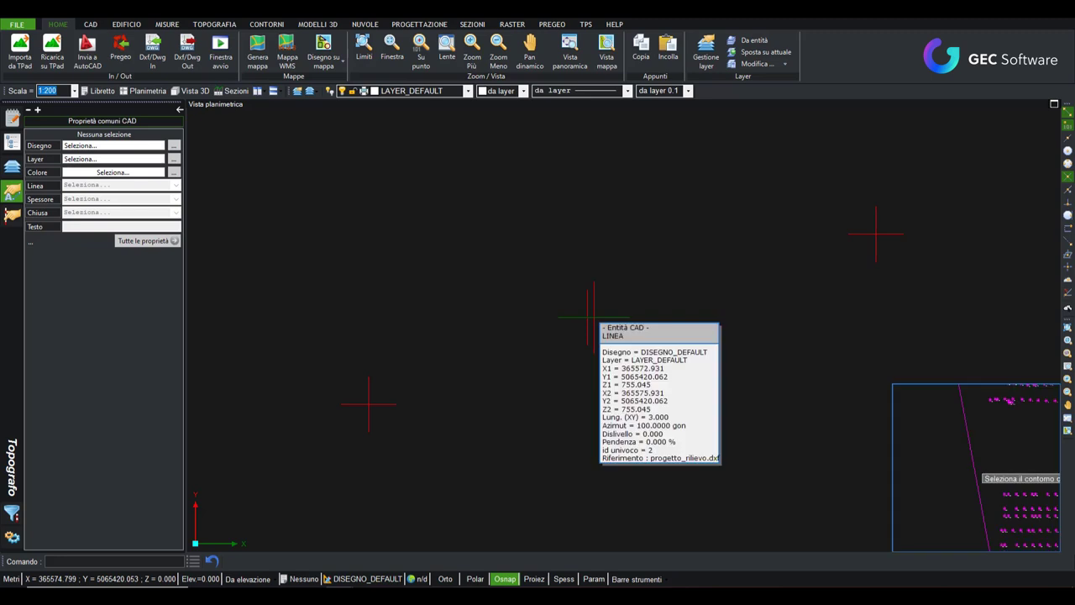
pyautogui.scroll(-1, 593, 318)
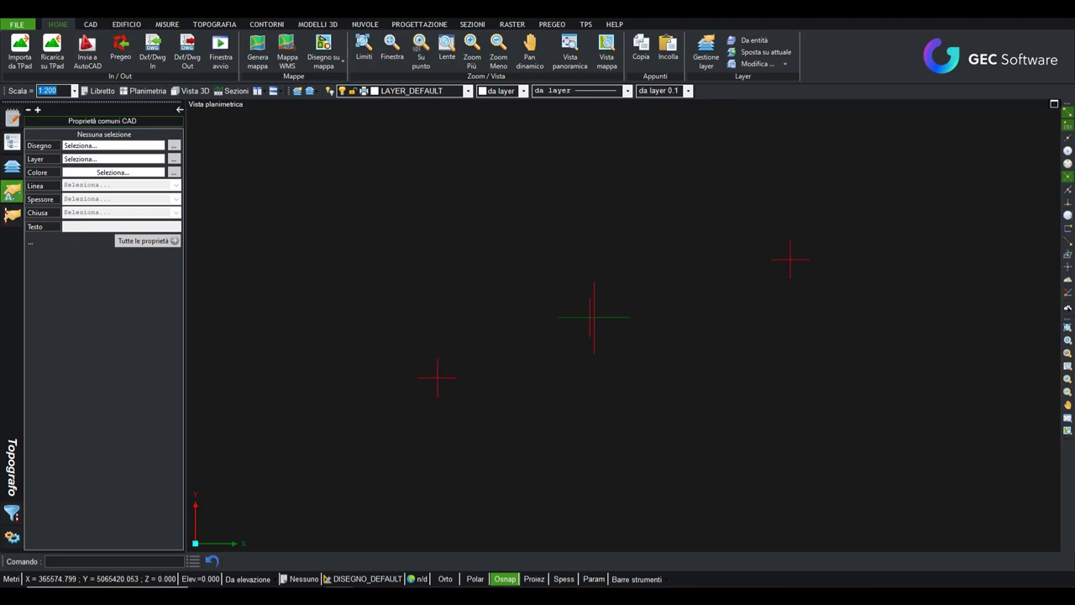
pyautogui.scroll(-1, 593, 317)
pyautogui.scroll(-1, 593, 318)
pyautogui.scroll(-1, 692, 322)
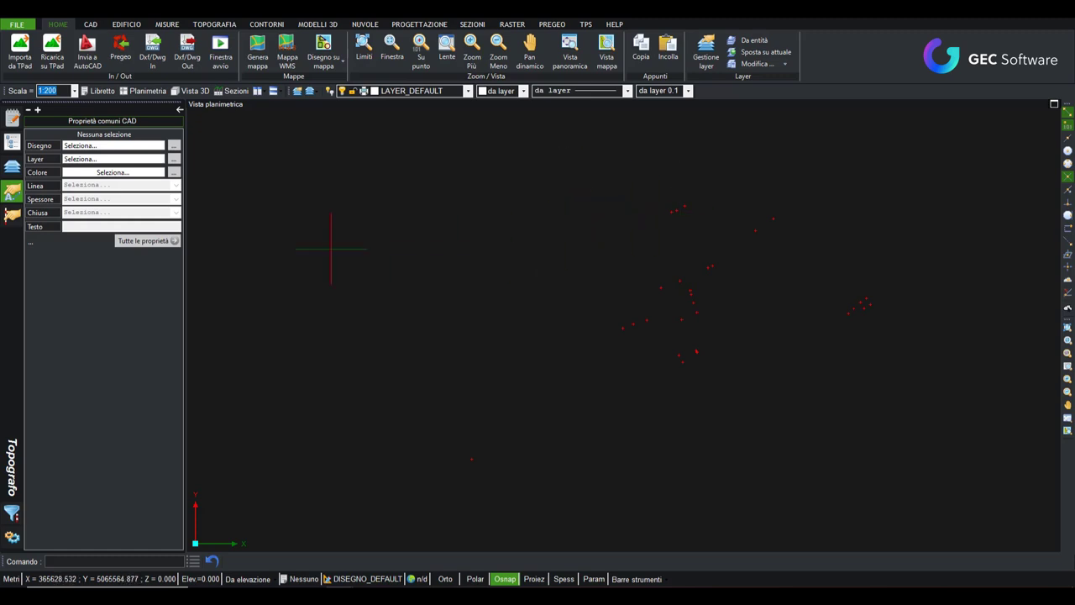
pyautogui.moveTo(706, 318); pyautogui.dragTo(597, 348, button='middle')
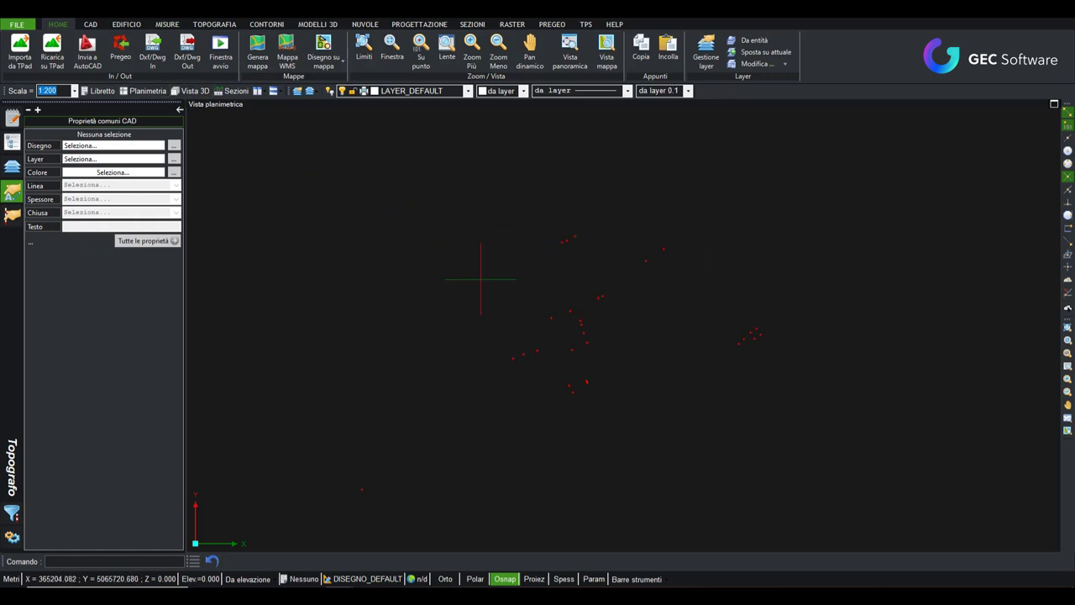
# Run Punti caratt. and window-select all the red points as source entities
pyautogui.click(214, 23)
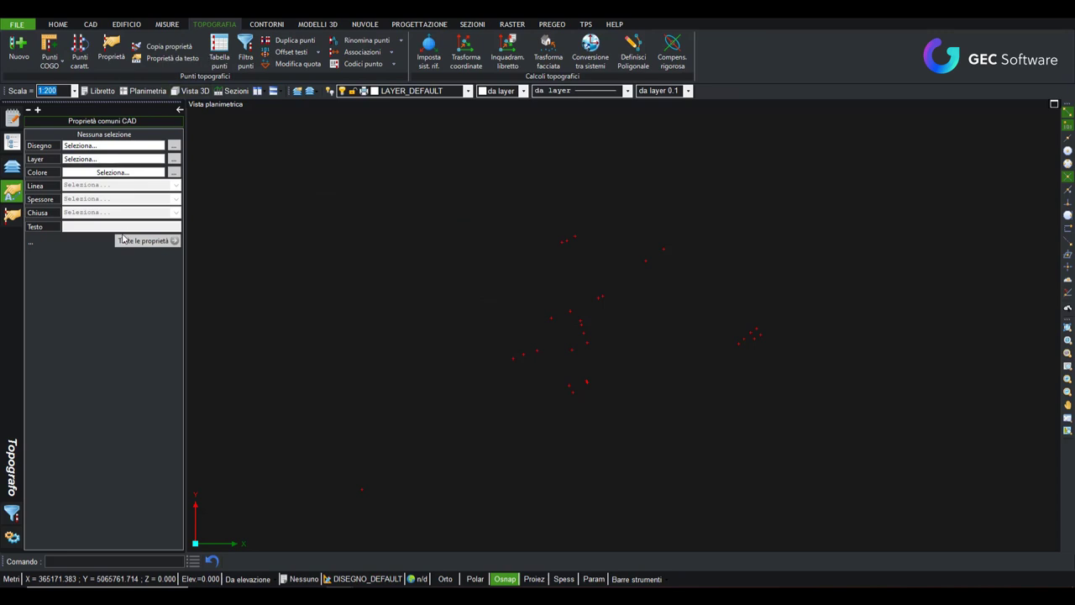
pyautogui.click(79, 52)
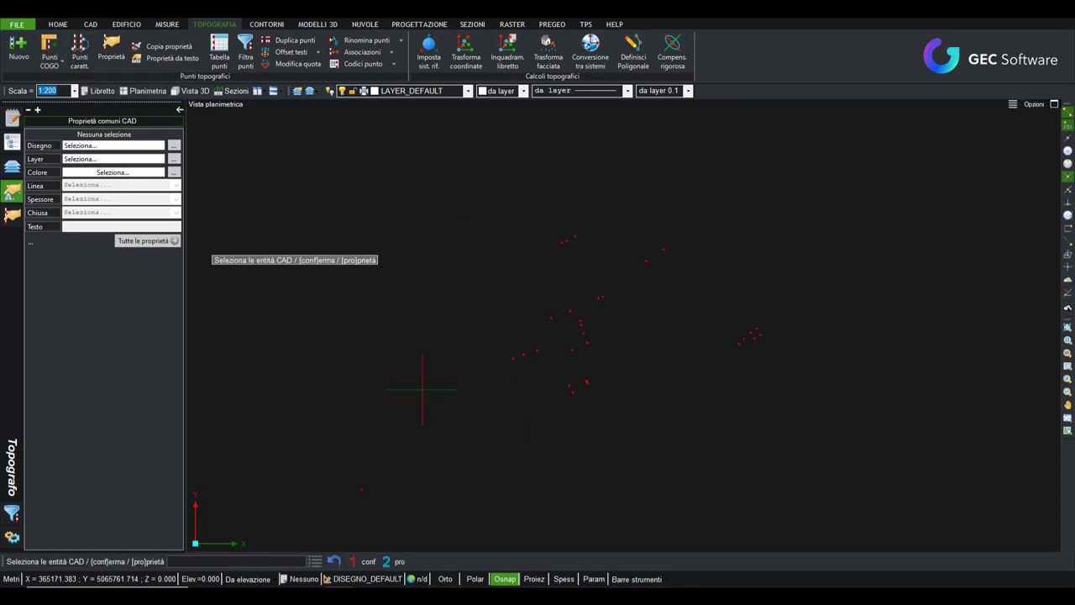
pyautogui.click(431, 192)
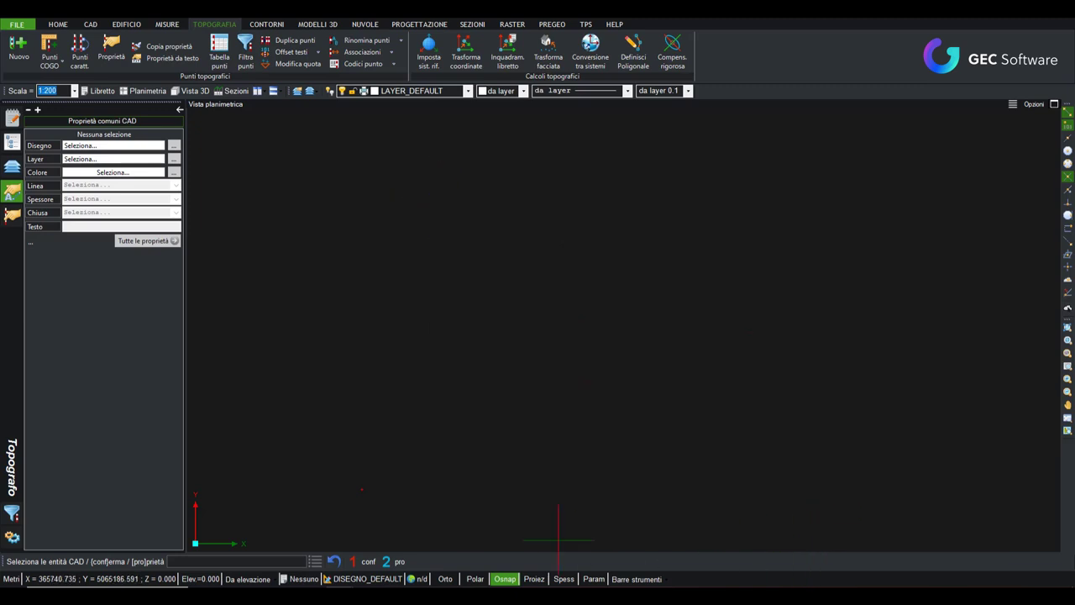
pyautogui.click(317, 442)
pyautogui.click(408, 507)
pyautogui.click(368, 562)
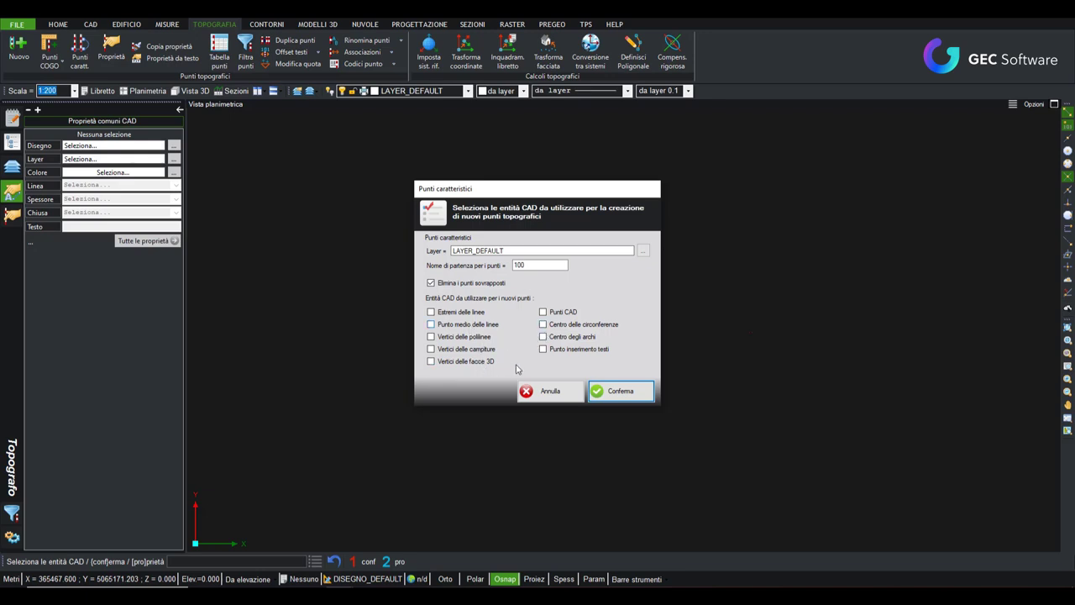
# Create points at line midpoints from name 100 on a new layer named PUNTI
pyautogui.click(442, 327)
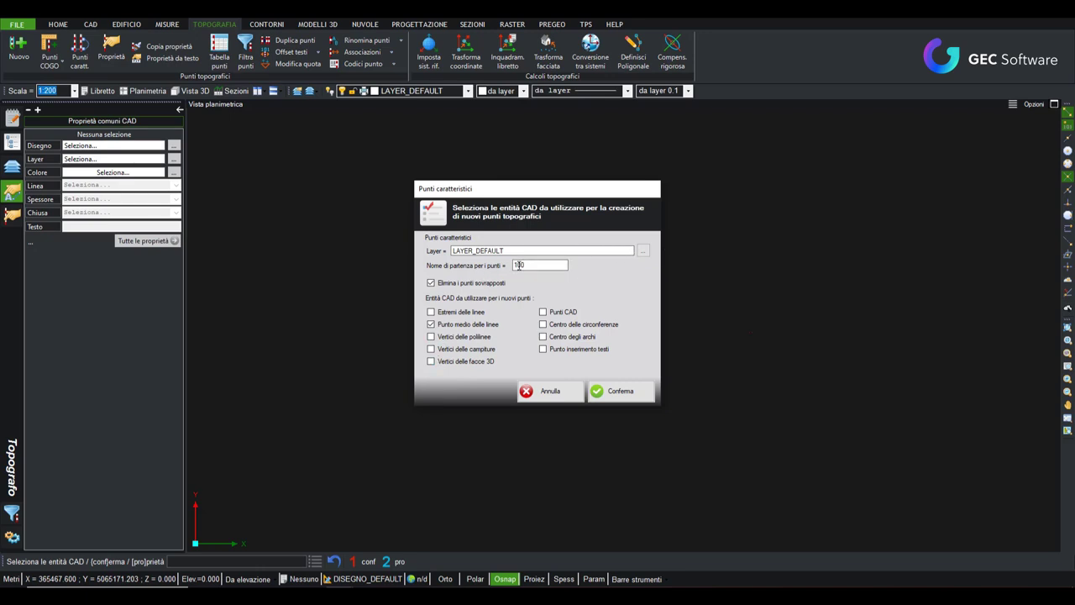
pyautogui.click(643, 251)
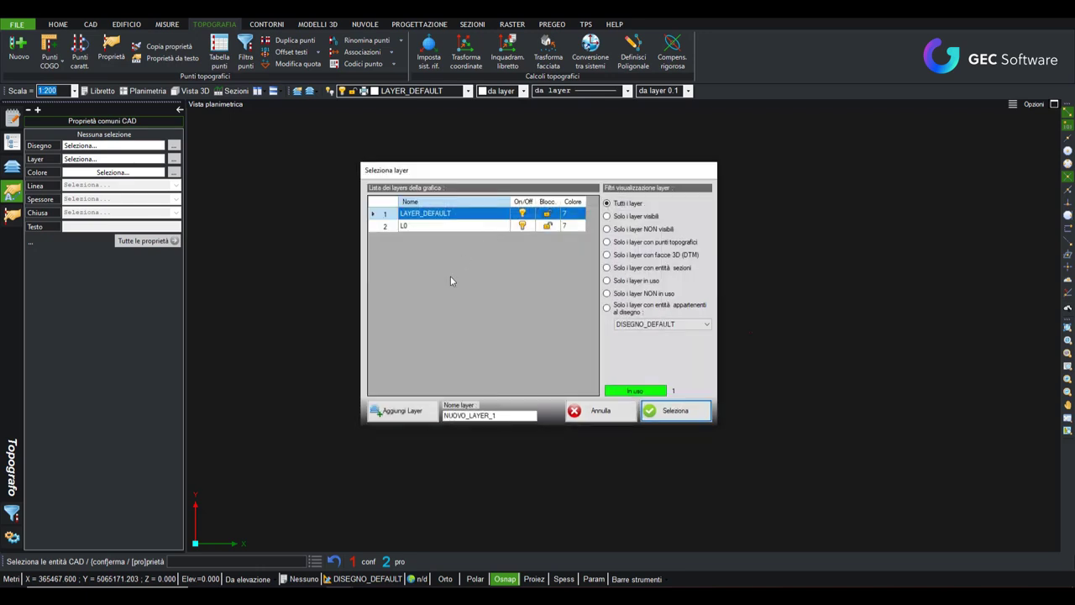
pyautogui.doubleClick(475, 415)
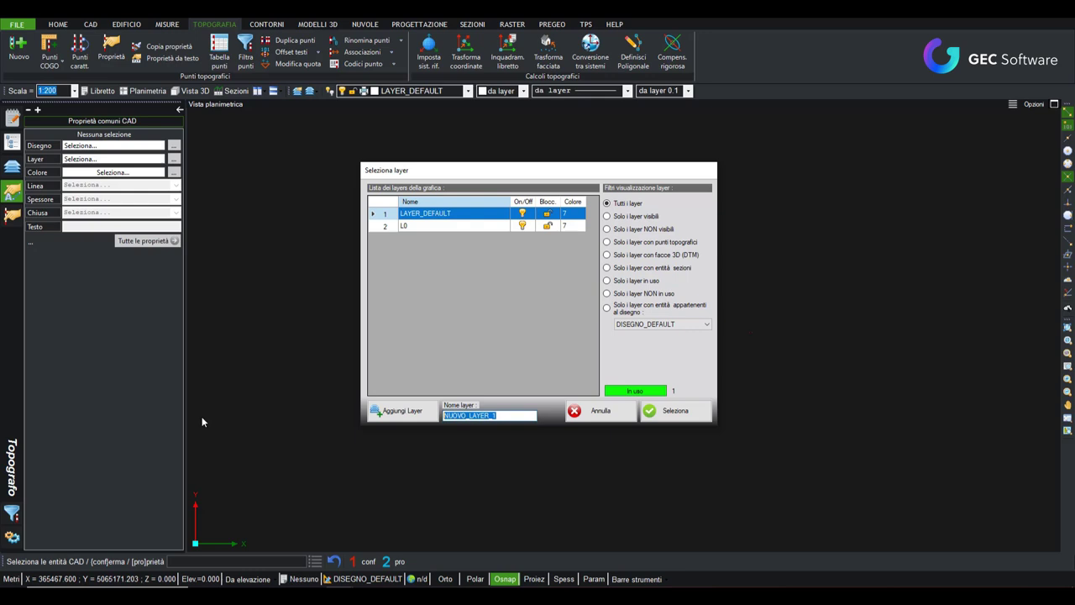
pyautogui.write('punti')
pyautogui.click(395, 411)
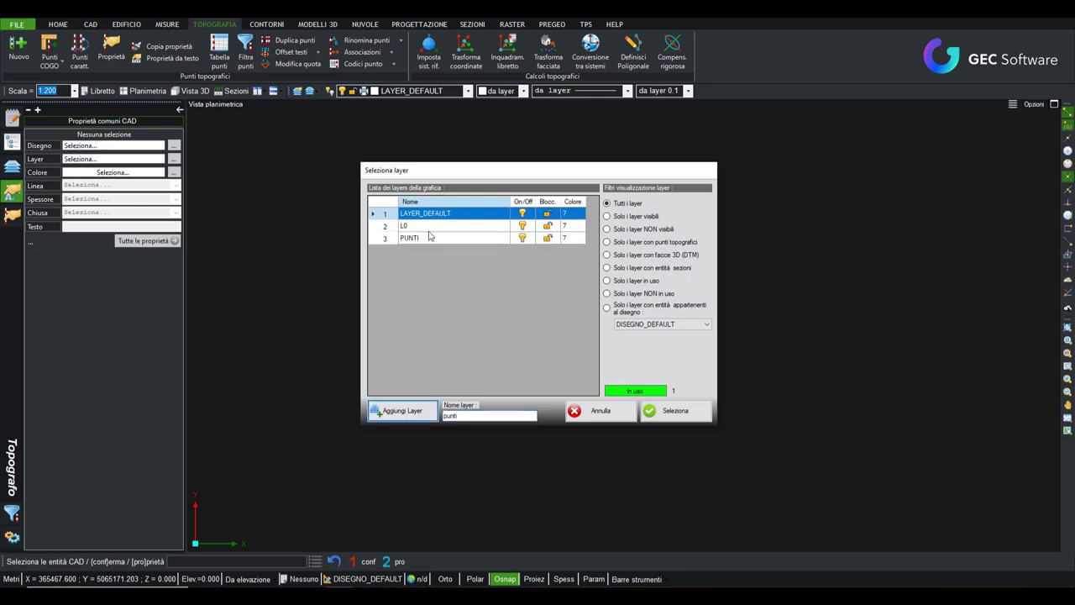
pyautogui.click(676, 418)
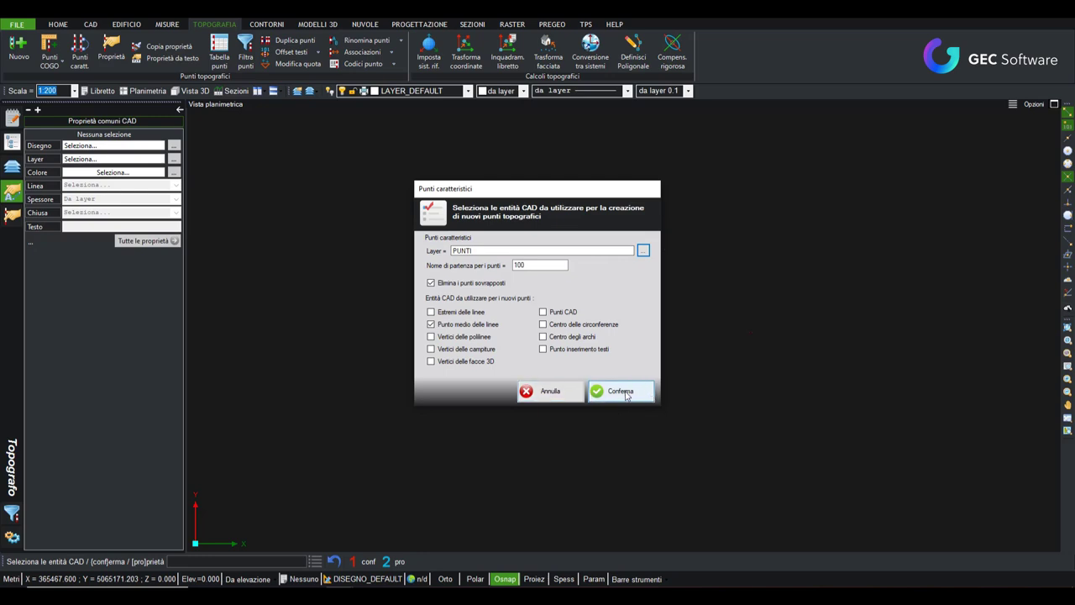
pyautogui.click(625, 393)
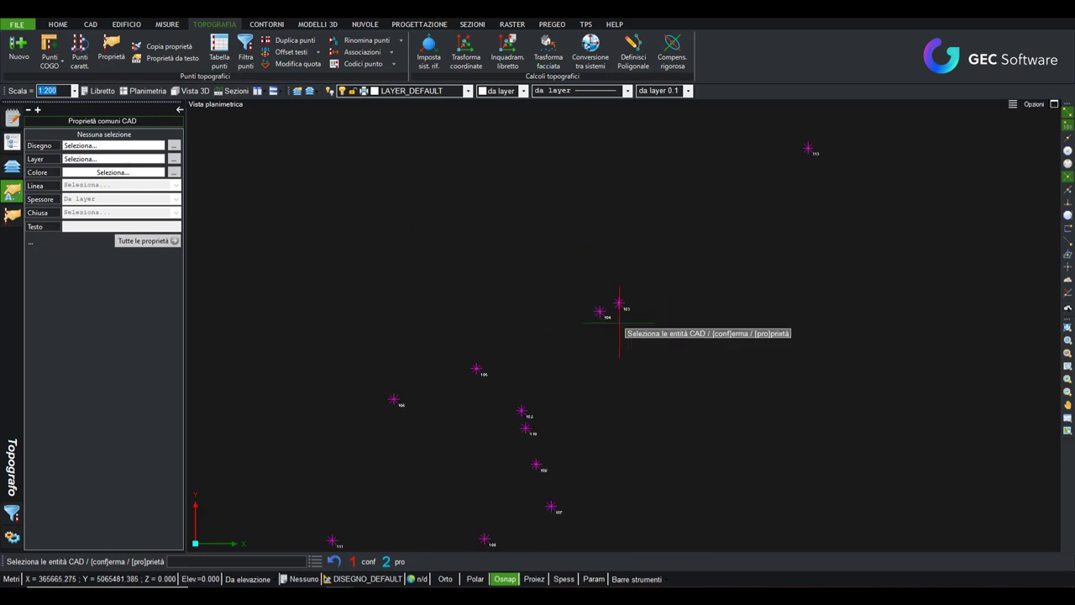
# In the drawing layer list, hide LAYER_DEFAULT and keep PUNTI visible
pyautogui.scroll(3, 619, 322)
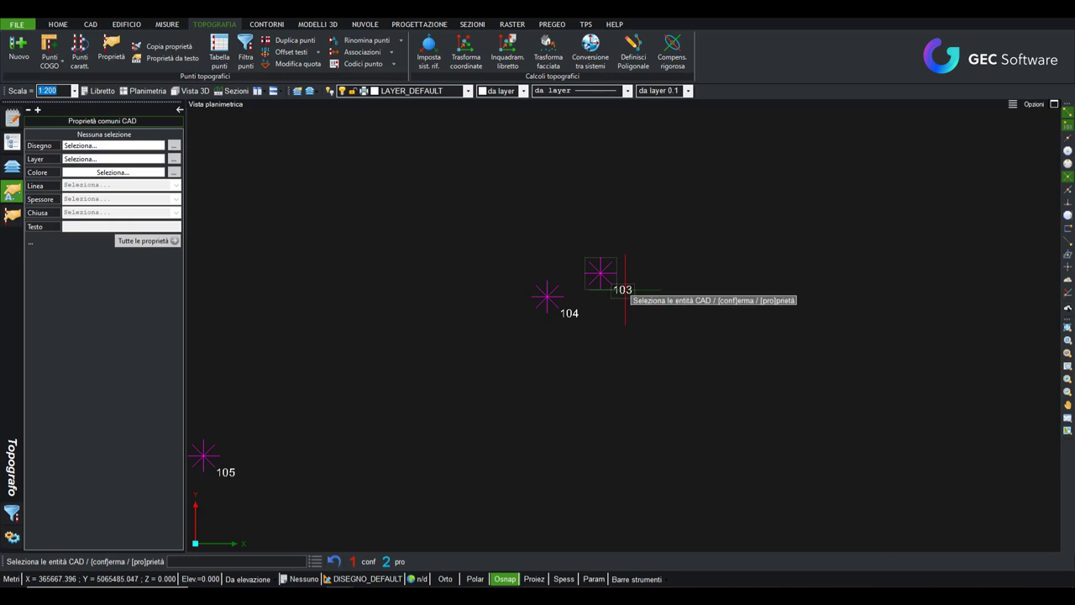
pyautogui.moveTo(619, 303)
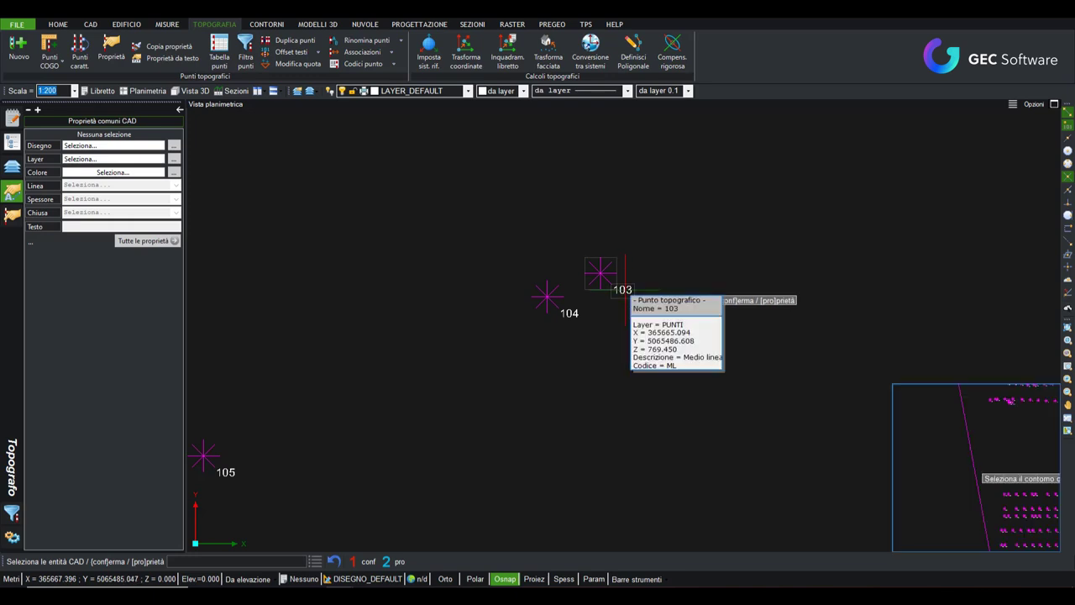
pyautogui.scroll(-3, 626, 299)
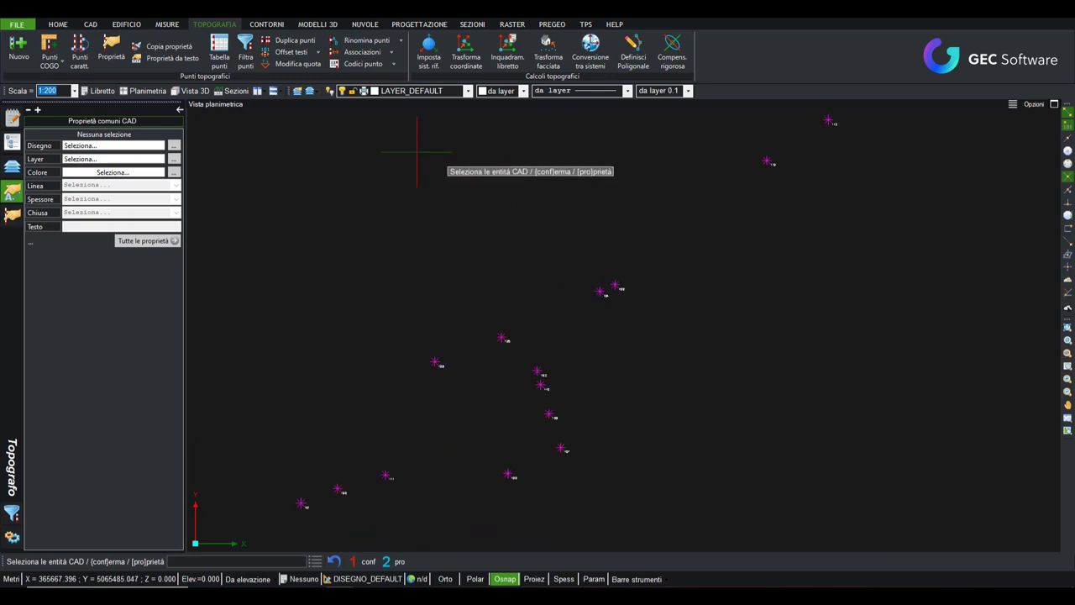
pyautogui.click(12, 141)
pyautogui.click(12, 166)
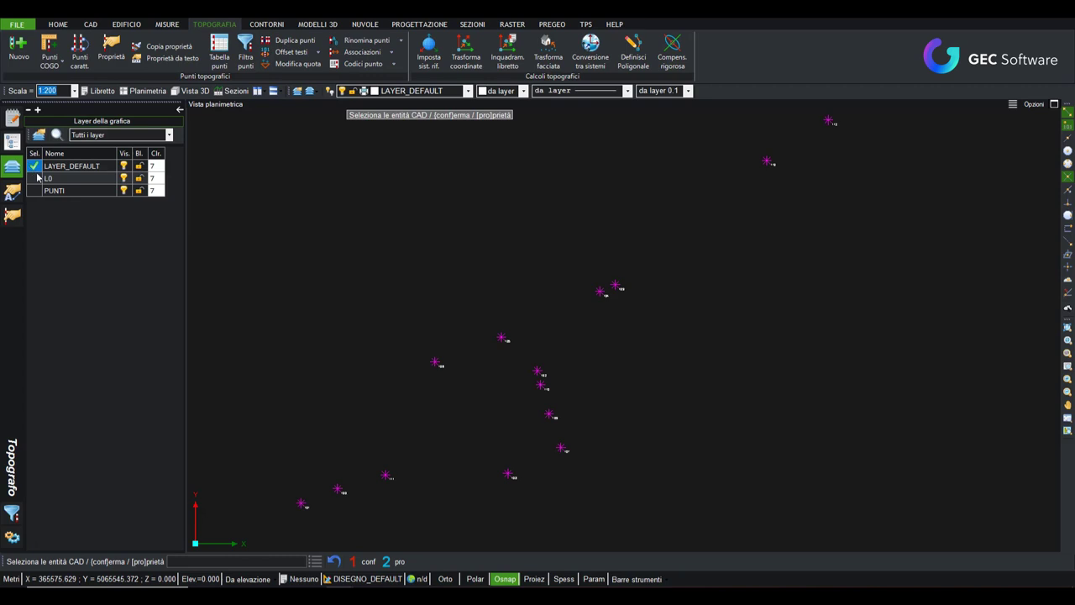
pyautogui.click(11, 141)
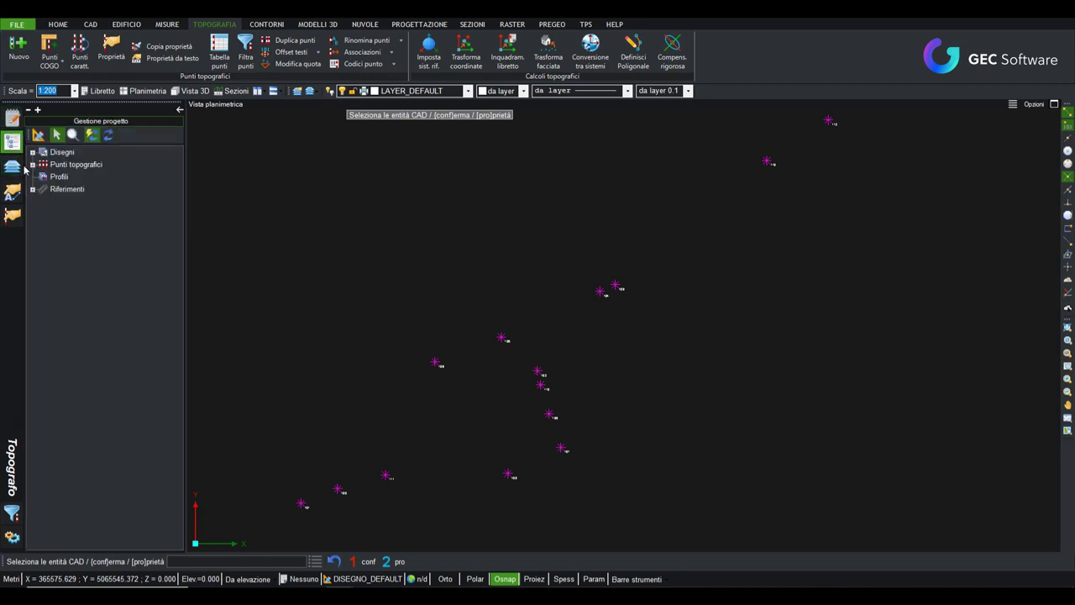
pyautogui.click(13, 166)
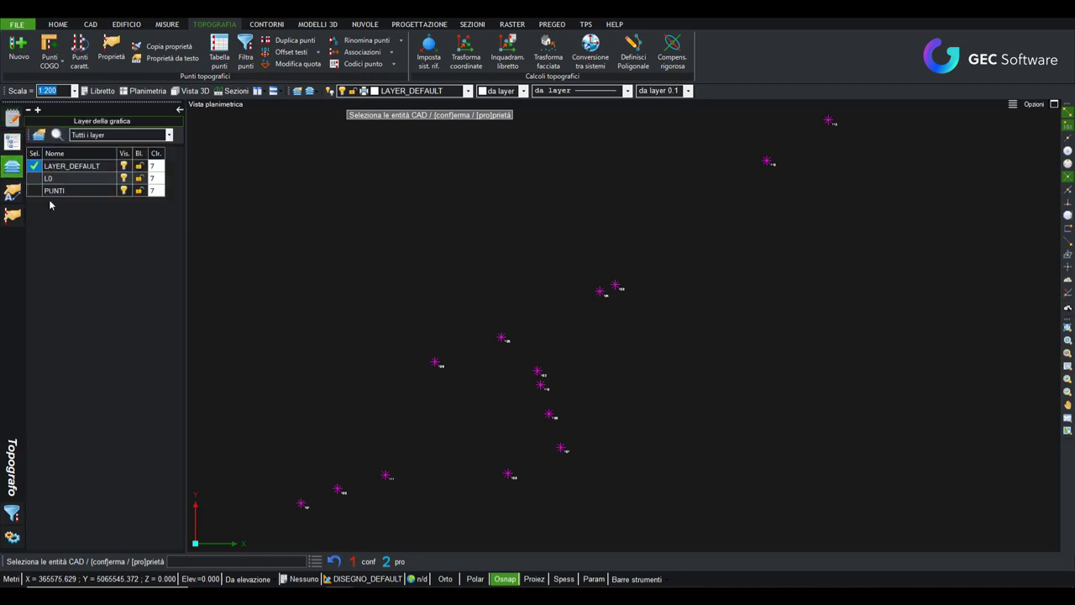
pyautogui.click(123, 191)
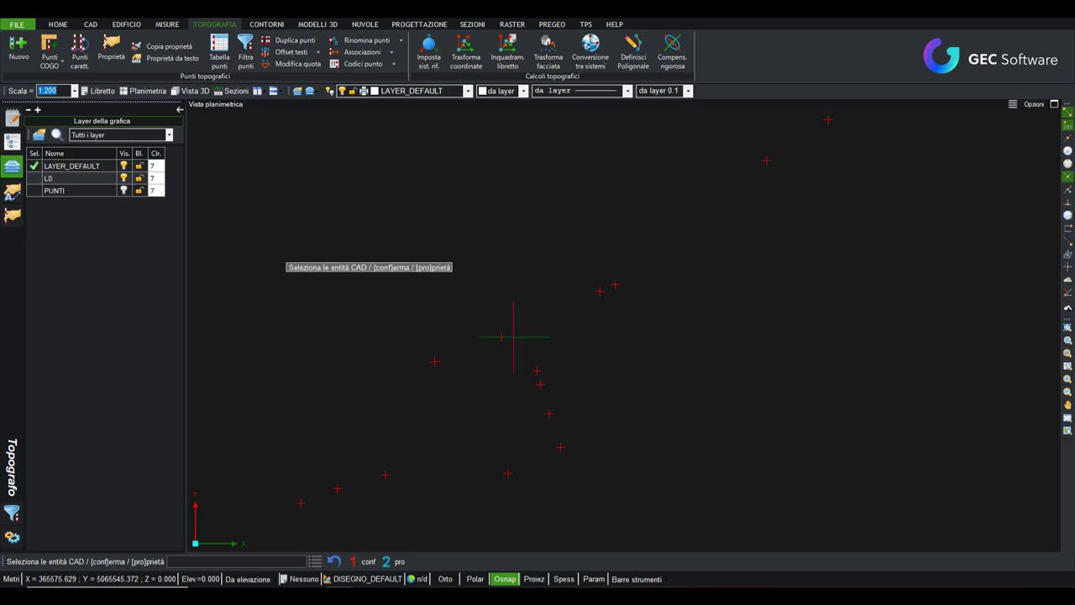
pyautogui.scroll(-5, 540, 351)
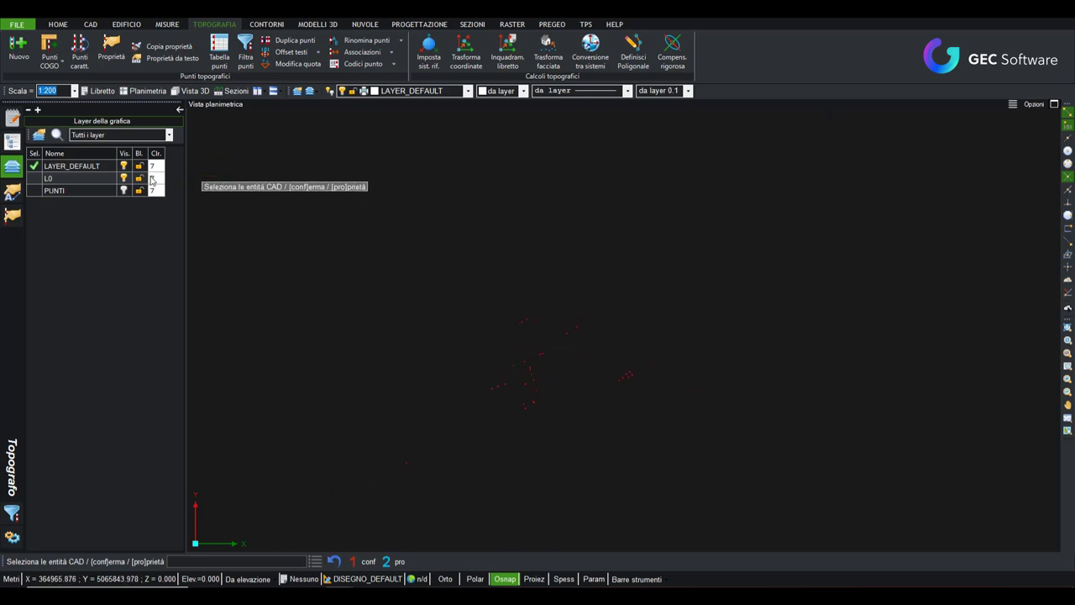
pyautogui.click(123, 166)
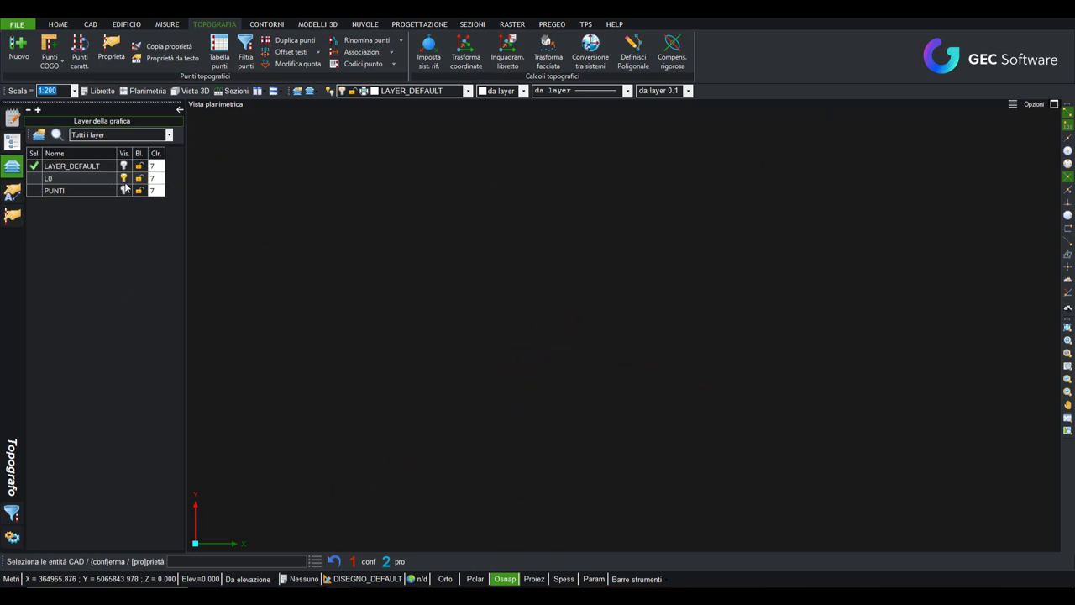
pyautogui.click(124, 191)
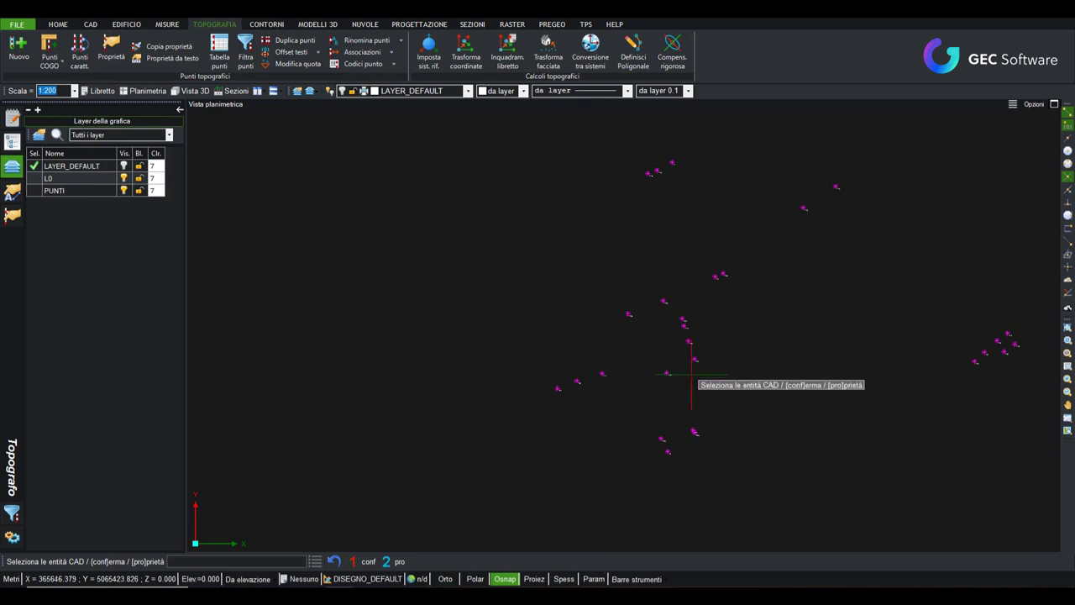
# Cancel the pending selection command and show the Libretti delle misure panel
pyautogui.press('Escape')
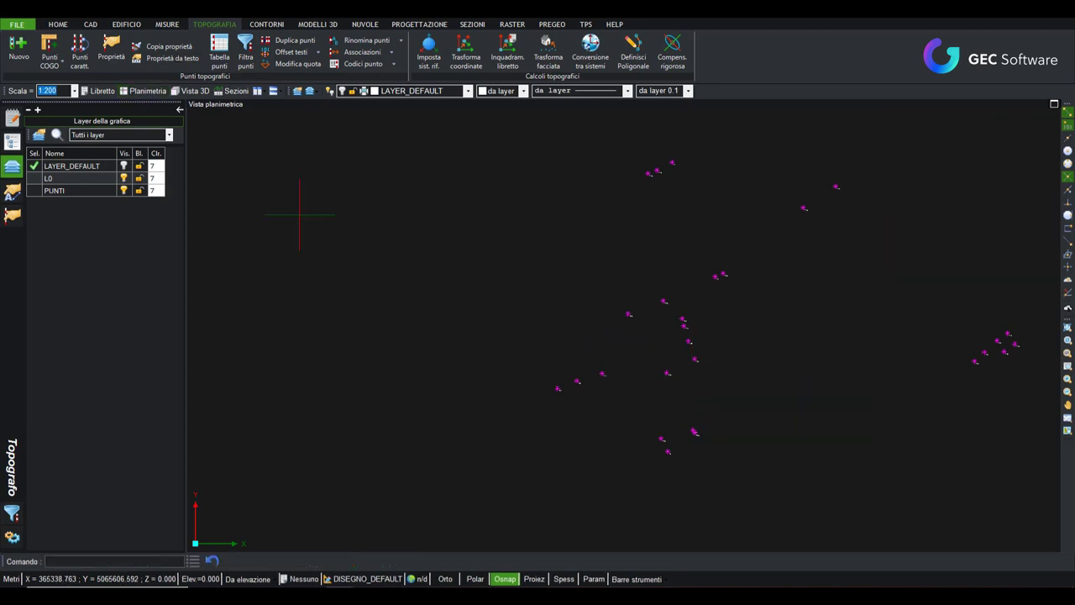
pyautogui.scroll(-3, 588, 382)
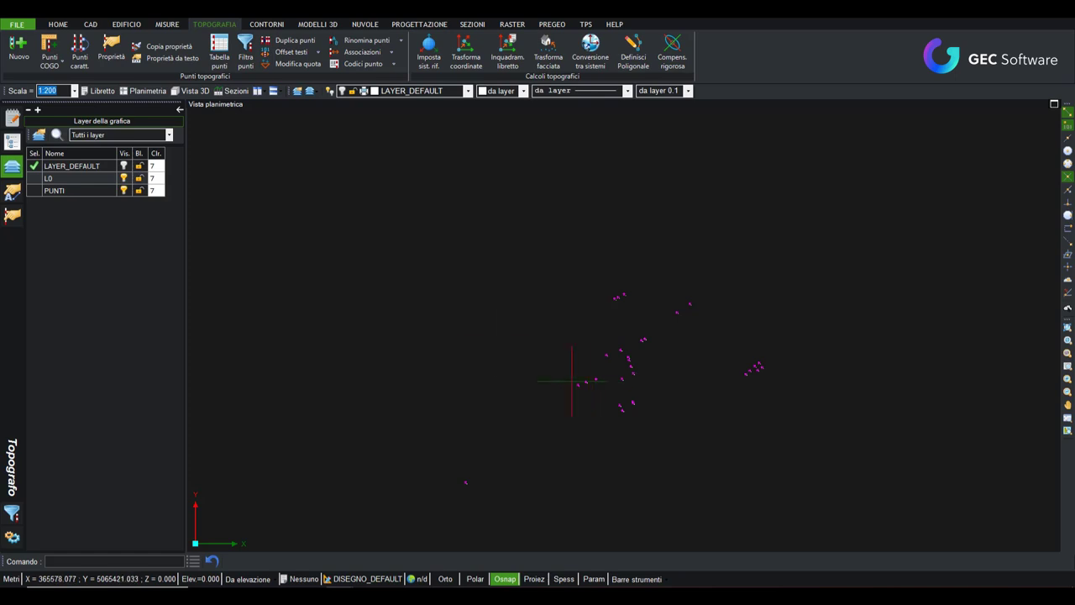
pyautogui.click(11, 118)
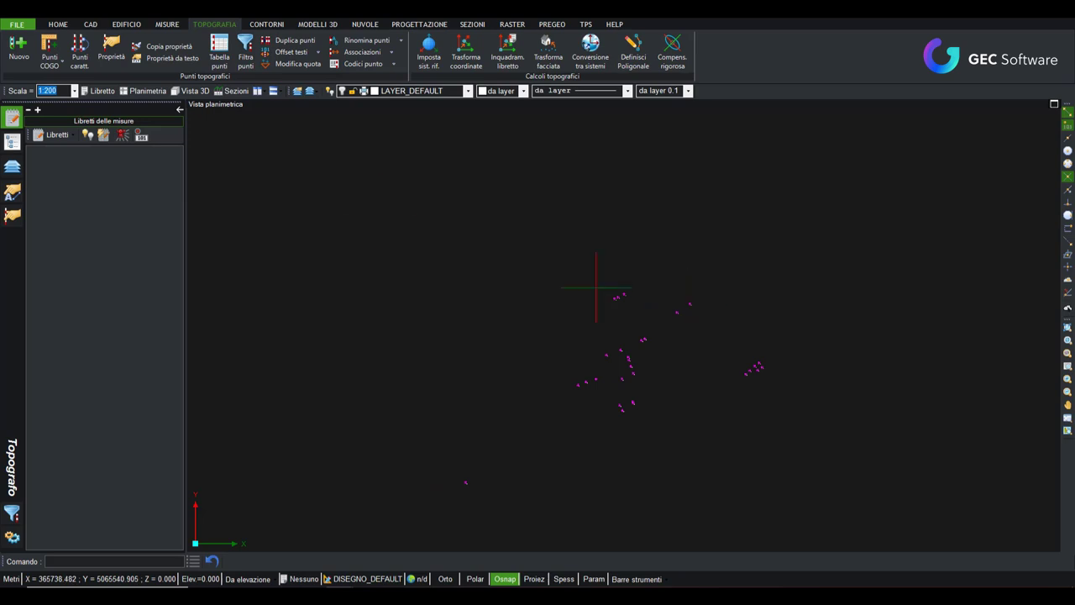
# Create the booklet Nuovo libretto through Libretti > Nuovo libretto, then return to Planimetria
pyautogui.click(99, 90)
pyautogui.click(57, 134)
pyautogui.click(67, 152)
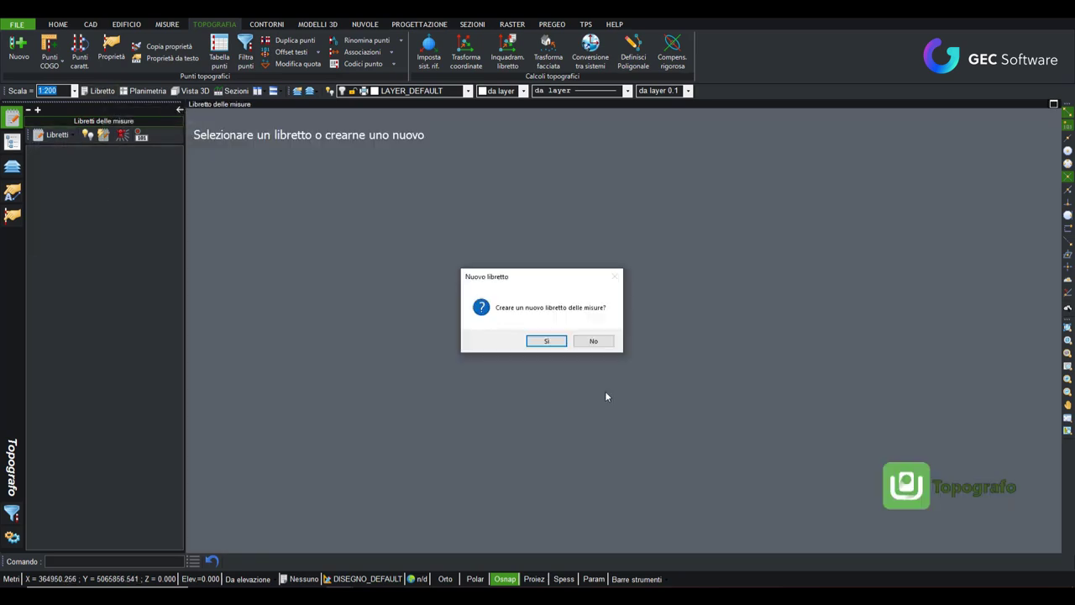
pyautogui.click(546, 340)
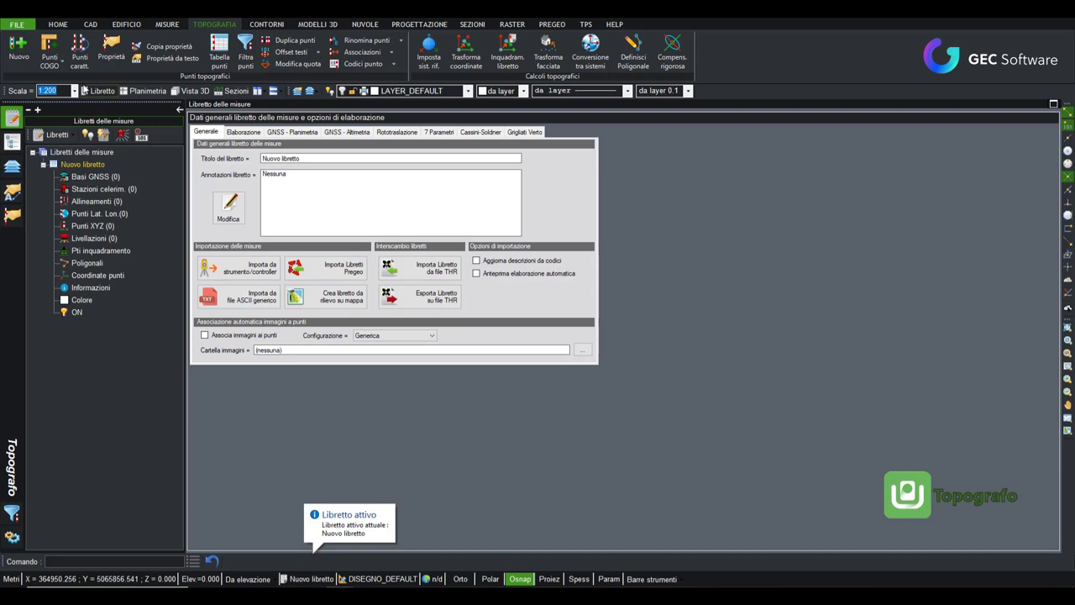
pyautogui.click(142, 91)
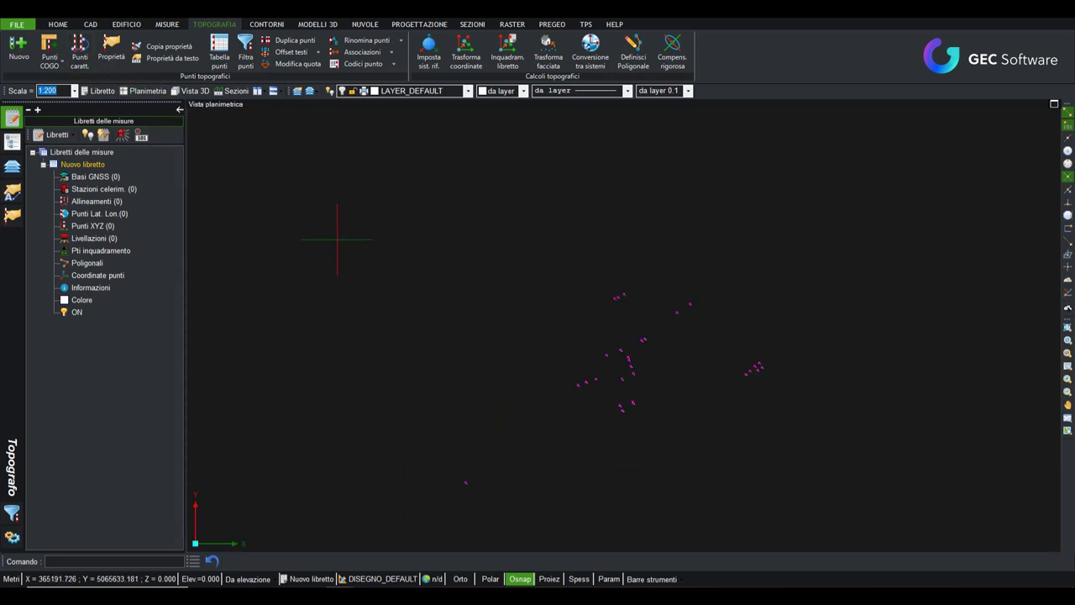
# Window-select all 29 points and add them with Misure... > Aggiungi punti a lista XYZ
pyautogui.moveTo(337, 224); pyautogui.dragTo(877, 523)
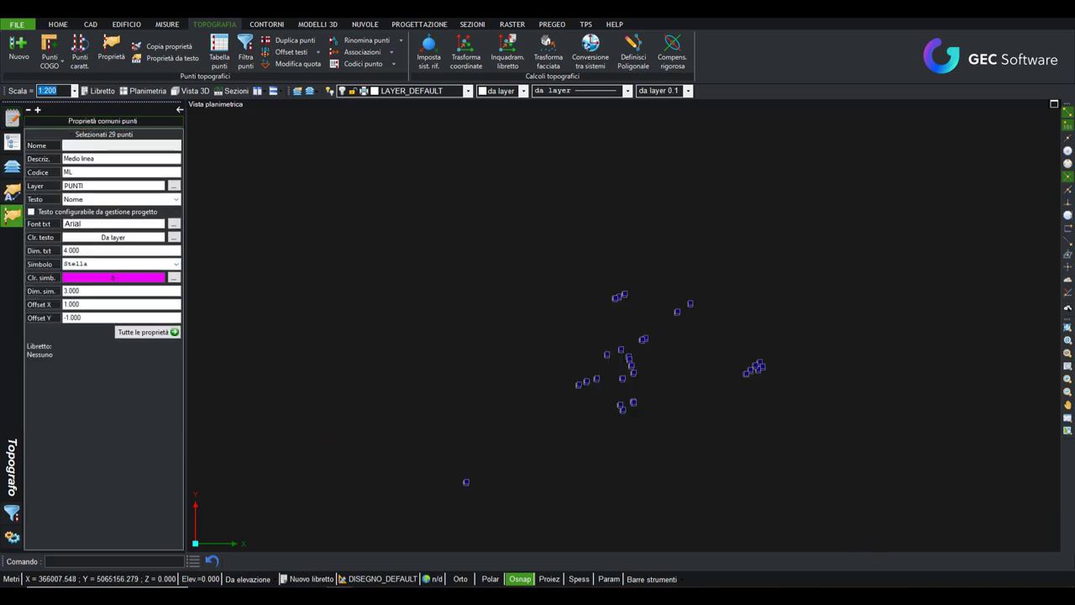
pyautogui.click(167, 24)
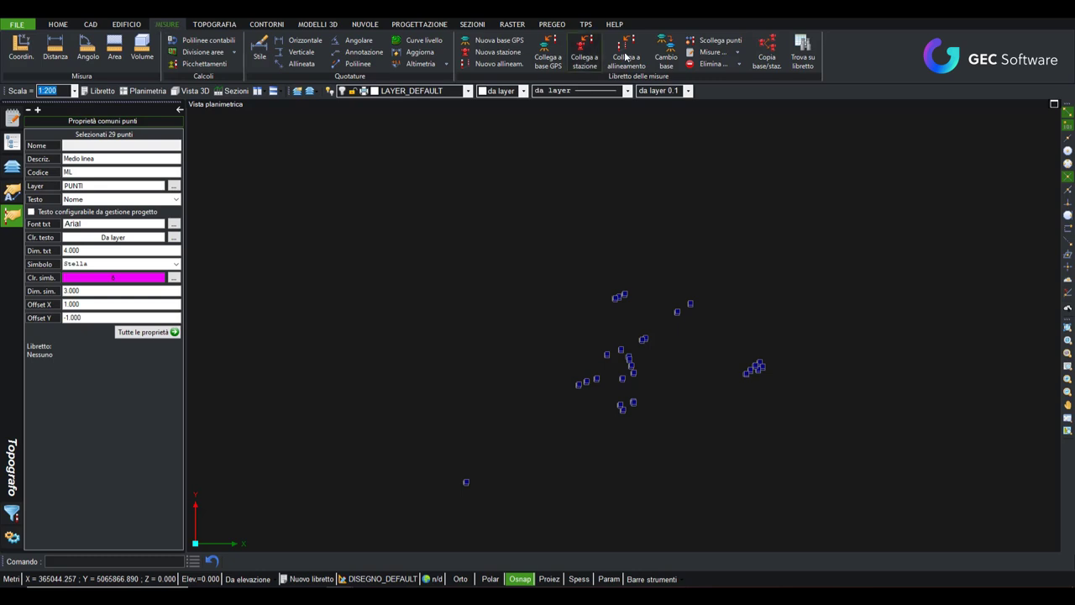
pyautogui.click(735, 53)
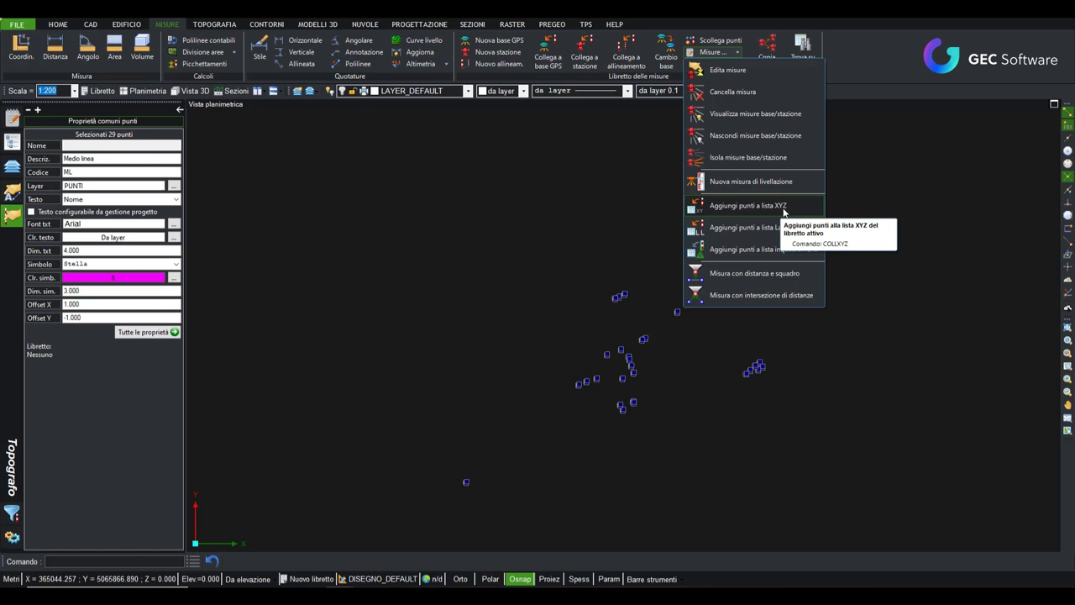
pyautogui.click(783, 212)
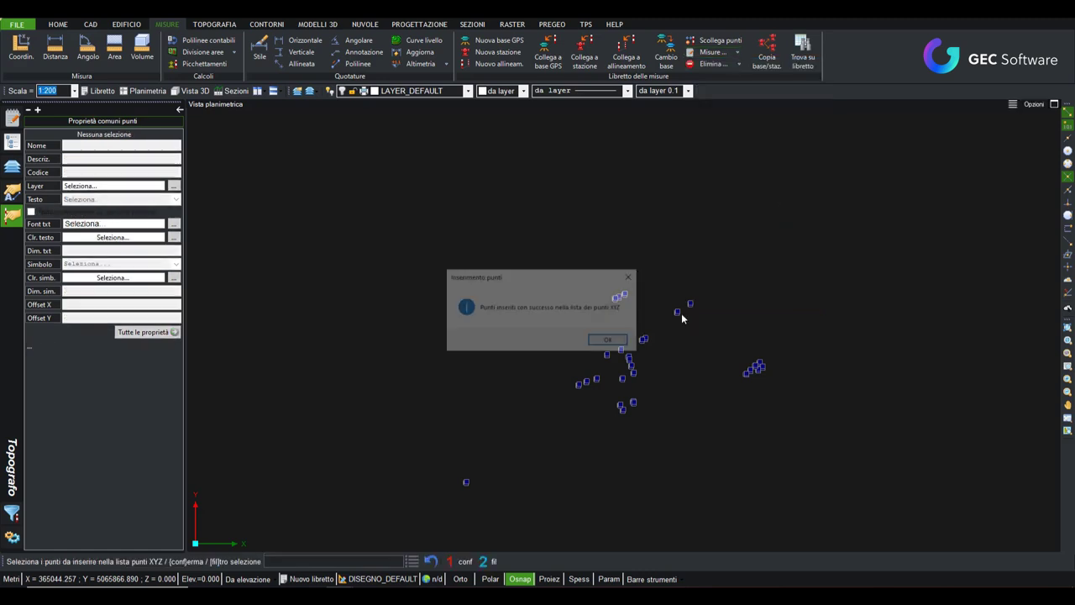
pyautogui.click(610, 341)
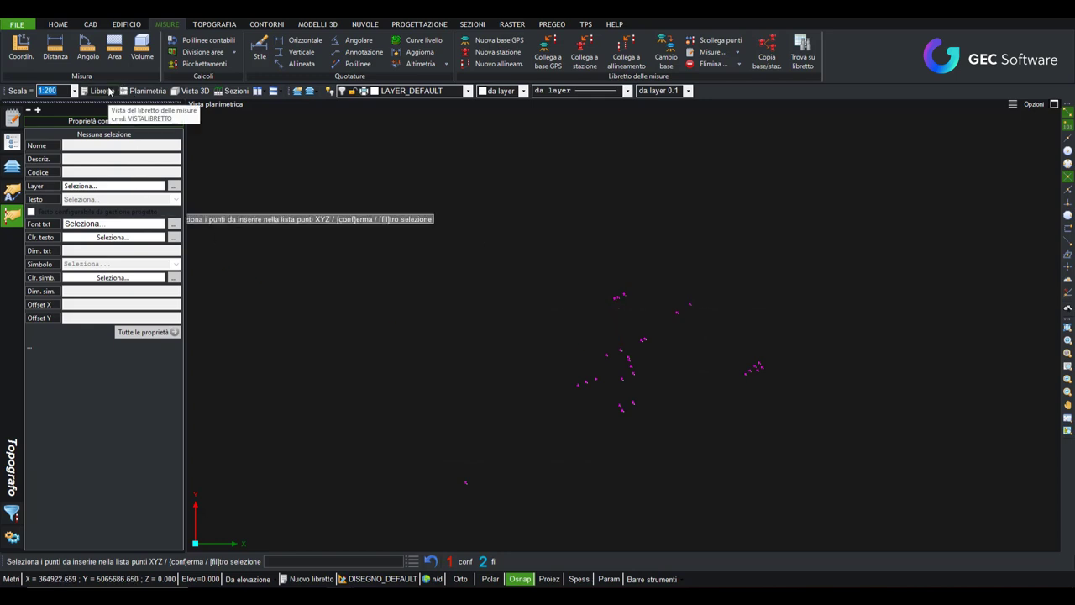
# Tile booklet and plan side by side and open the booklet's known-points XYZ table
pyautogui.click(260, 92)
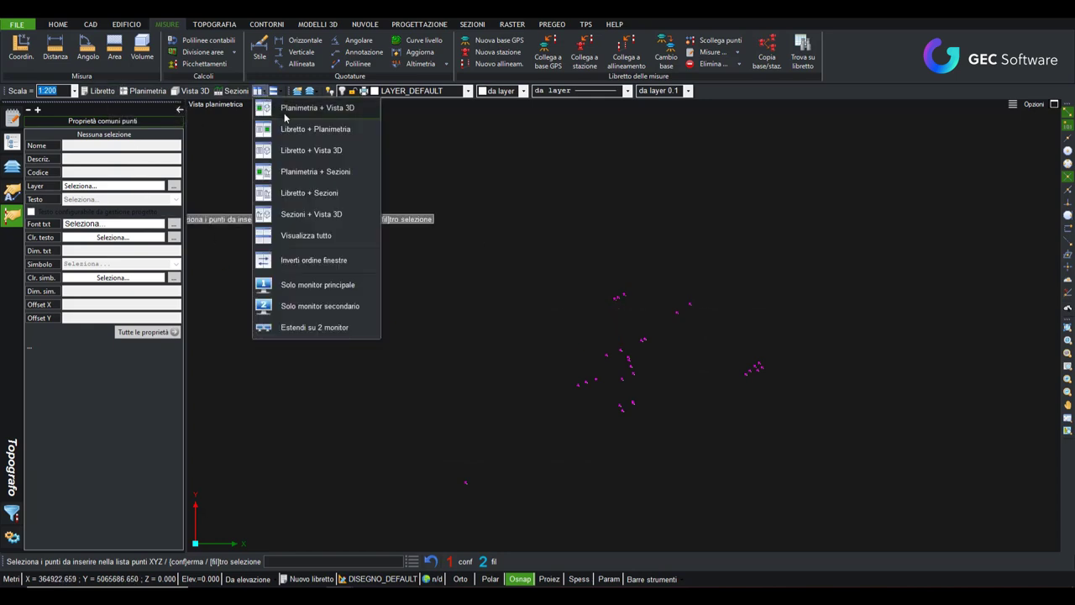
pyautogui.click(288, 128)
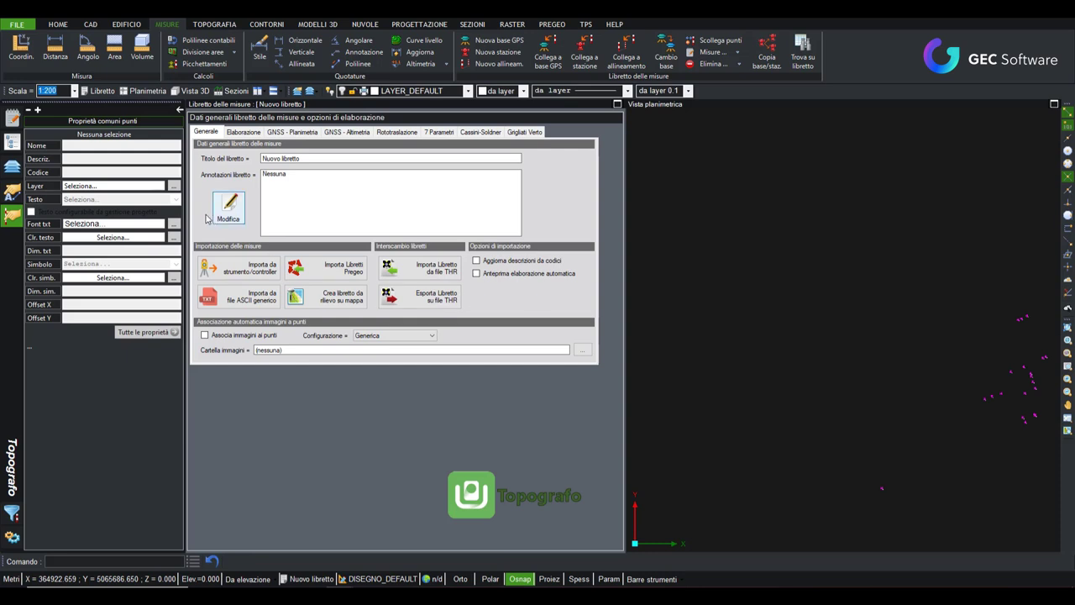
pyautogui.click(12, 117)
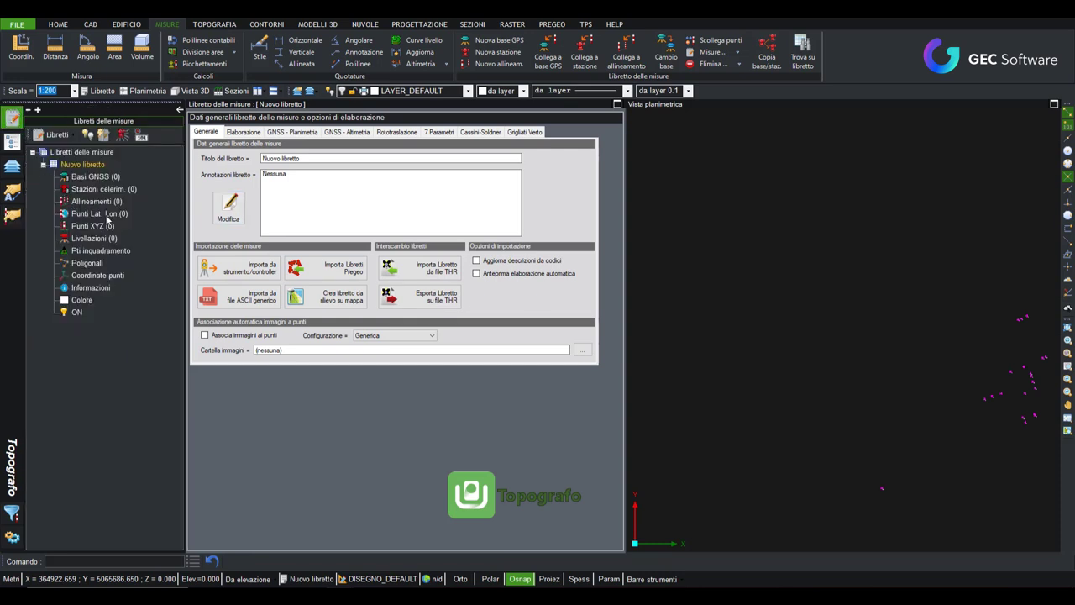
pyautogui.click(104, 227)
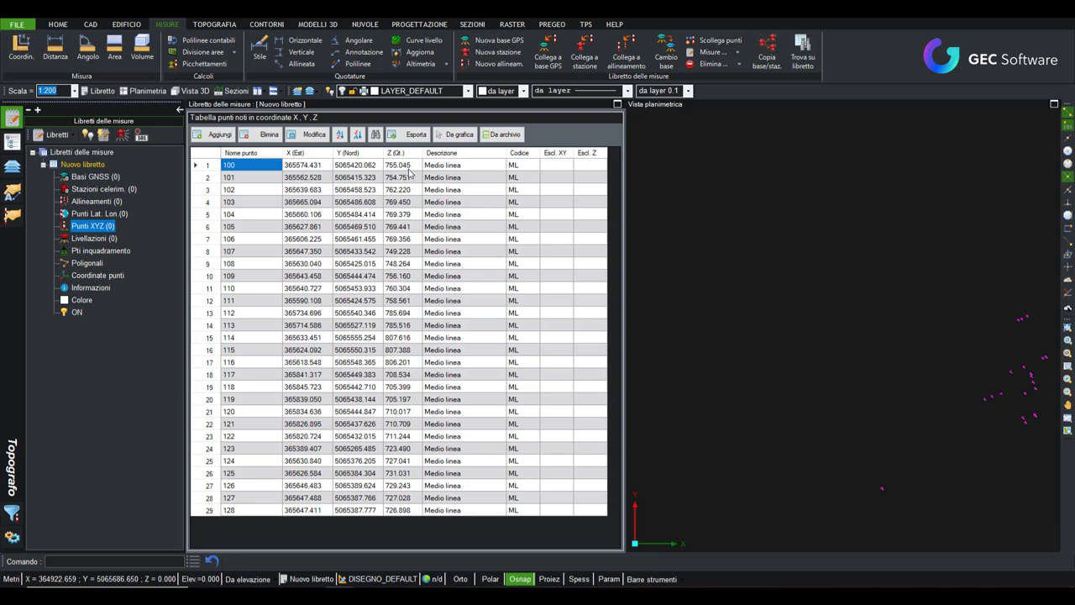
pyautogui.scroll(2, 845, 361)
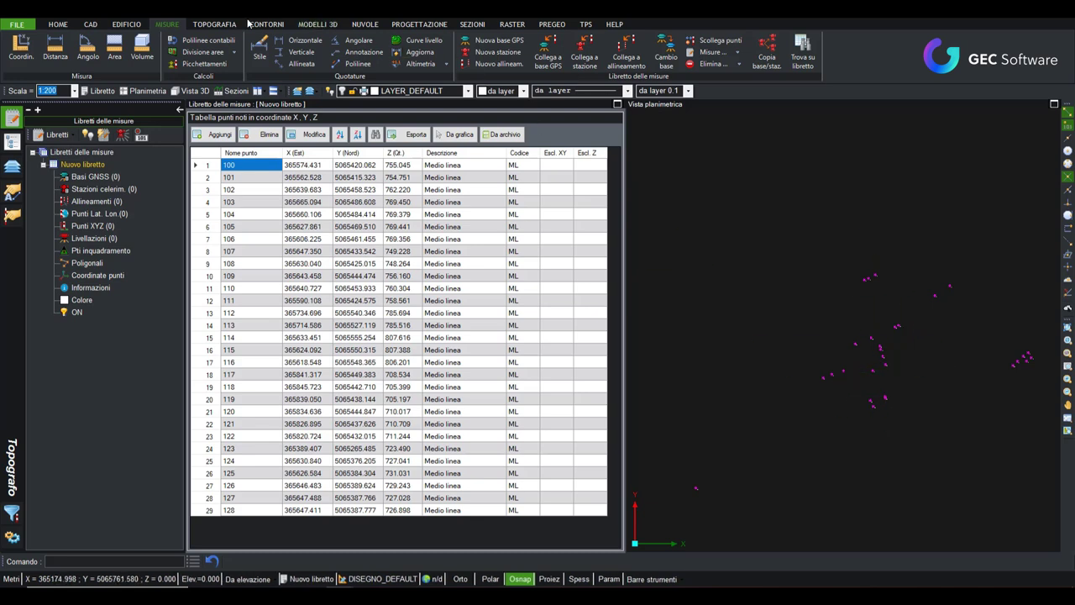
# Close the points table, start Nuova stazione, and bring point 100 into view
pyautogui.click(138, 90)
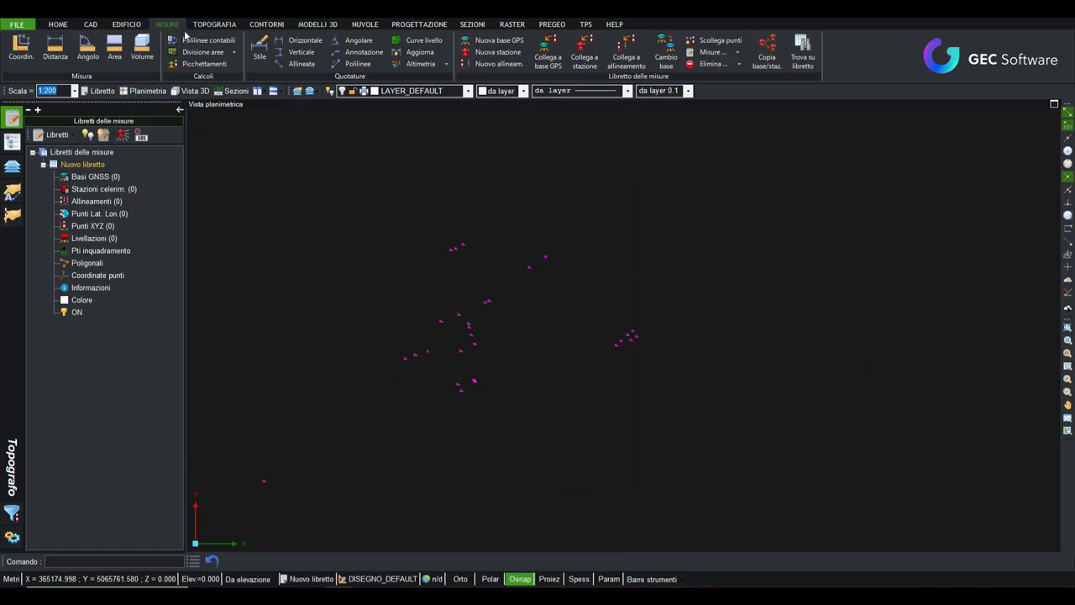
pyautogui.click(507, 57)
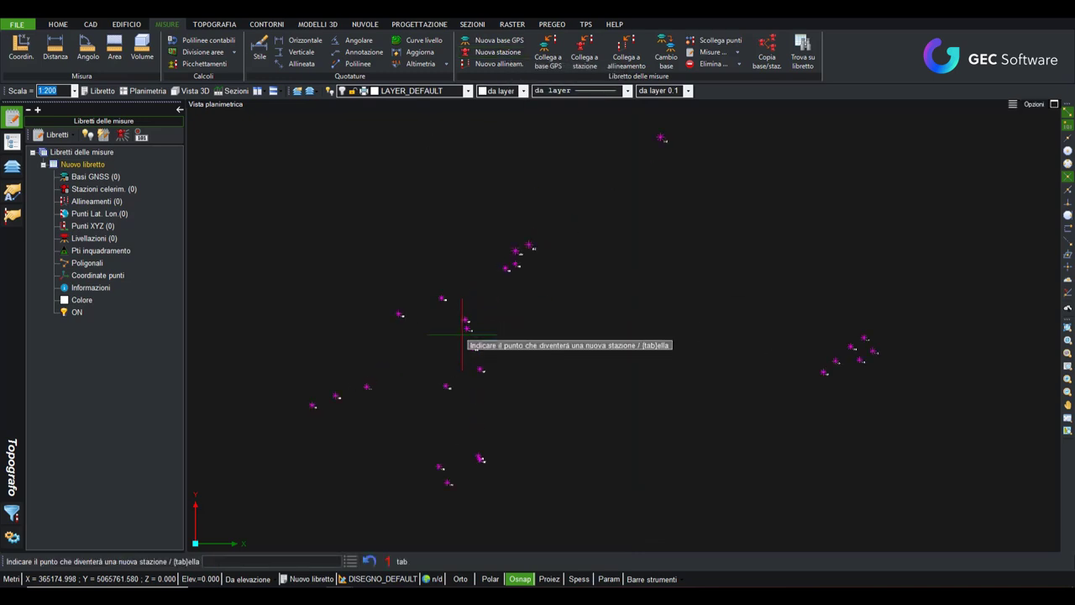
pyautogui.scroll(1, 463, 336)
pyautogui.scroll(1, 496, 307)
pyautogui.scroll(2, 348, 357)
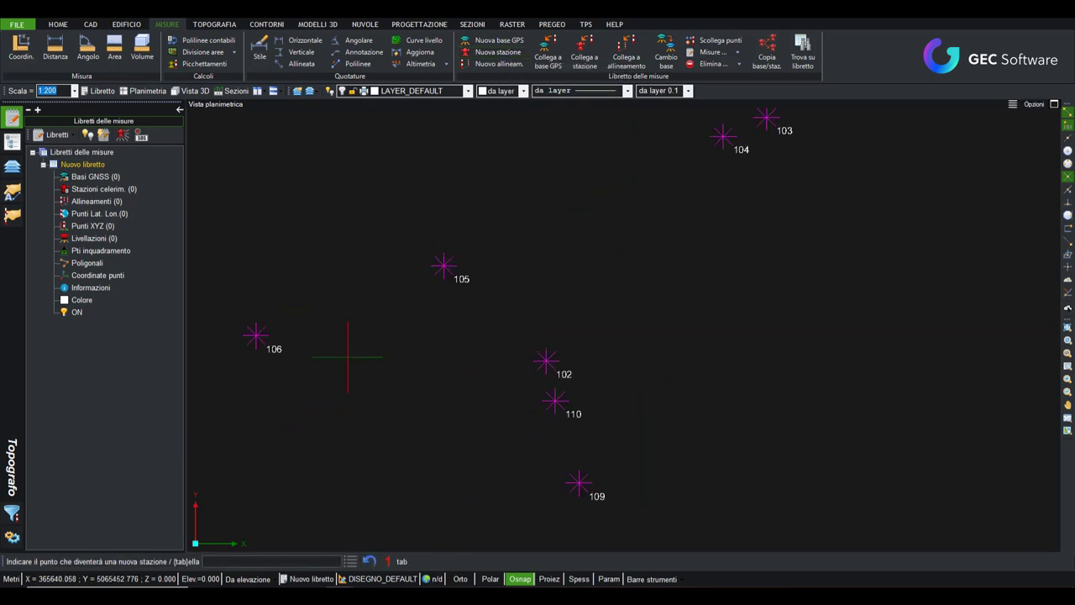
pyautogui.scroll(1, 347, 357)
pyautogui.moveTo(420, 370); pyautogui.dragTo(685, 185, button='middle')
pyautogui.scroll(-2, 685, 185)
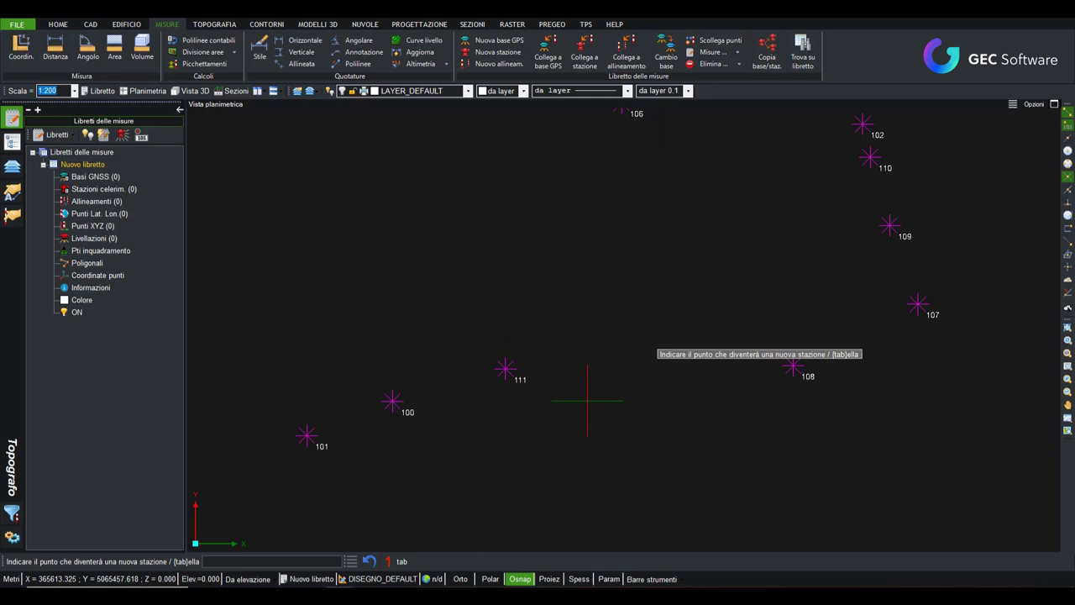
# Set station at point 100 with default instrument height, oriented on 101, prism 1.50
pyautogui.click(410, 411)
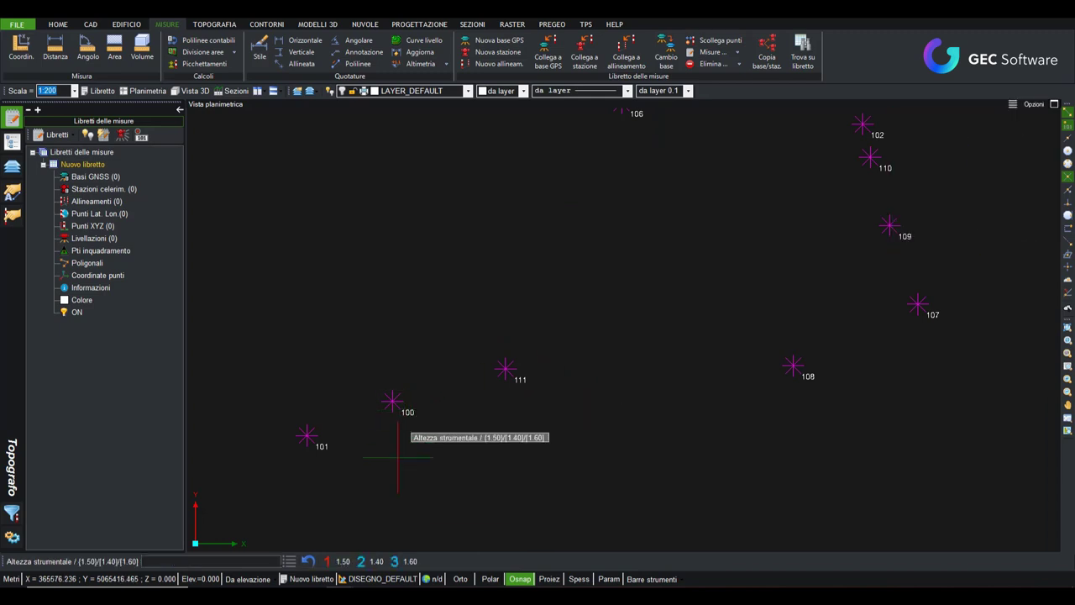
pyautogui.click(339, 562)
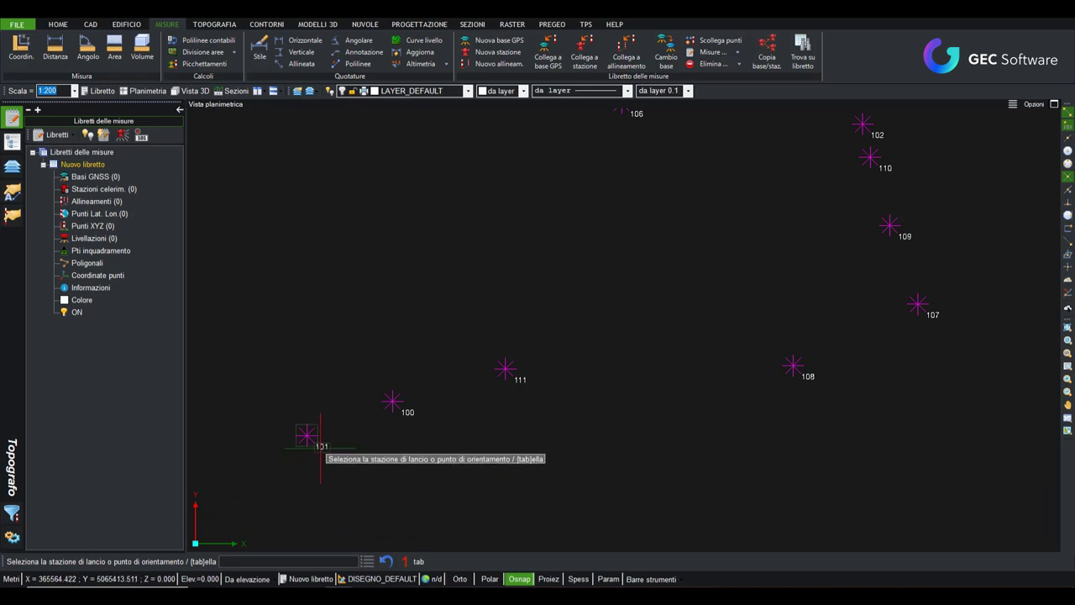
pyautogui.click(307, 436)
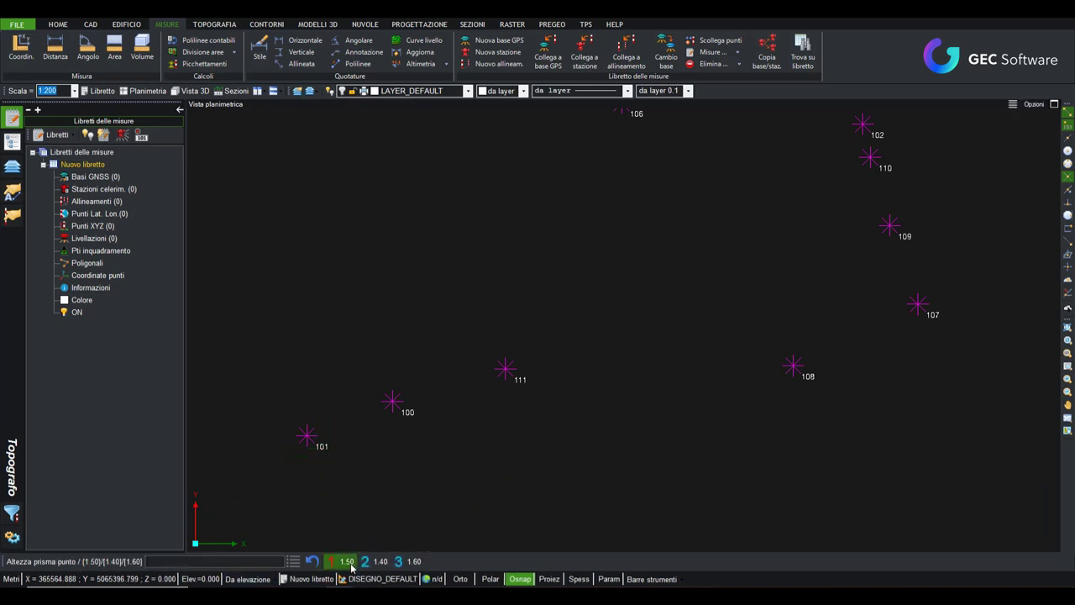
pyautogui.click(341, 561)
pyautogui.moveTo(392, 402)
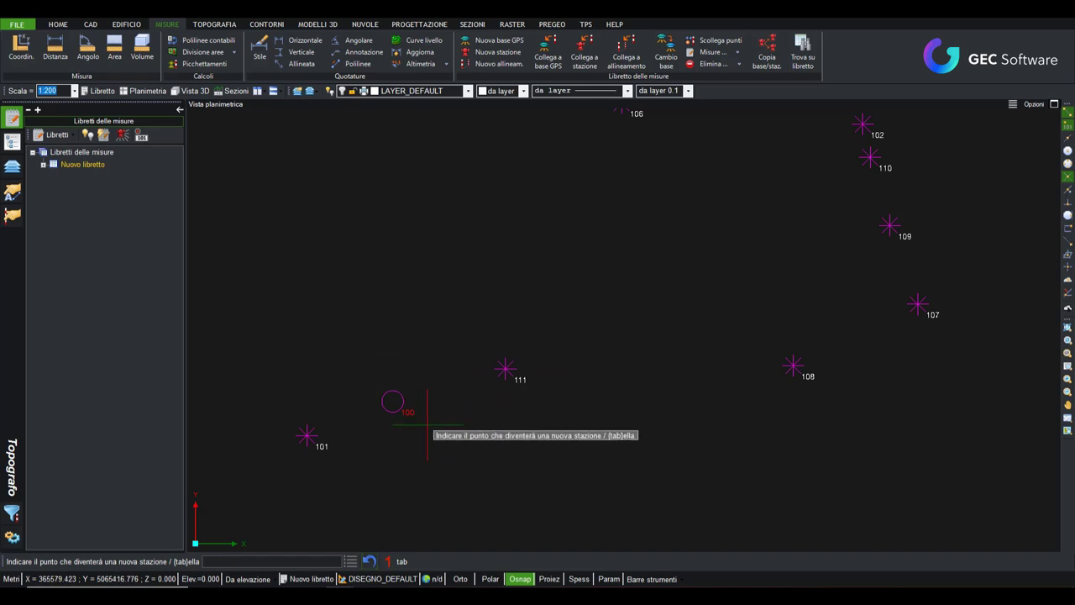
pyautogui.scroll(-1, 412, 405)
pyautogui.scroll(-2, 410, 407)
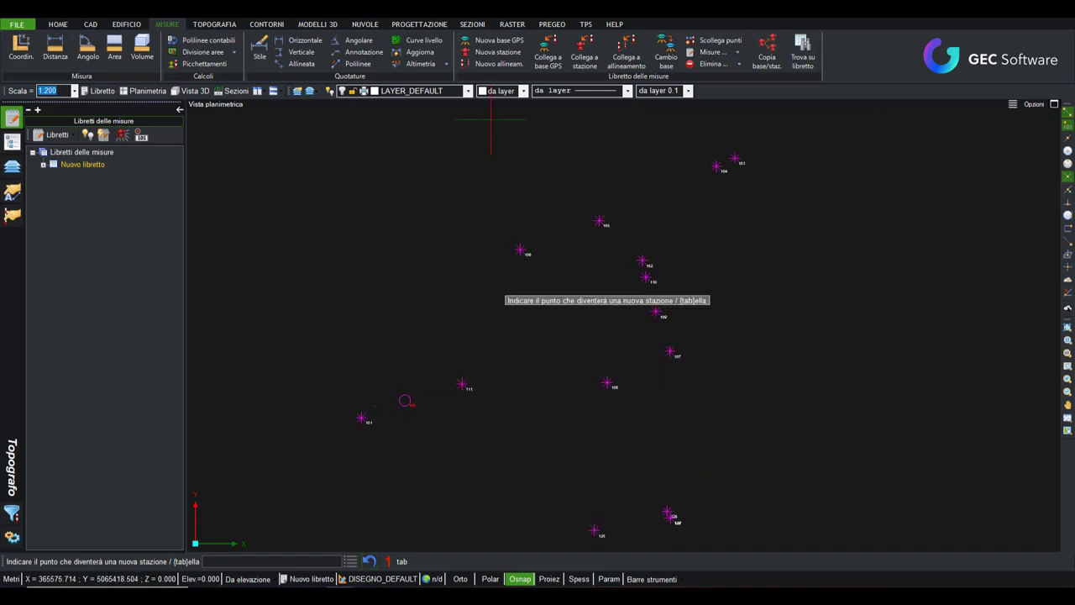
# Start Collega a stazione and window-select all the survey points
pyautogui.click(584, 54)
pyautogui.scroll(-2, 504, 403)
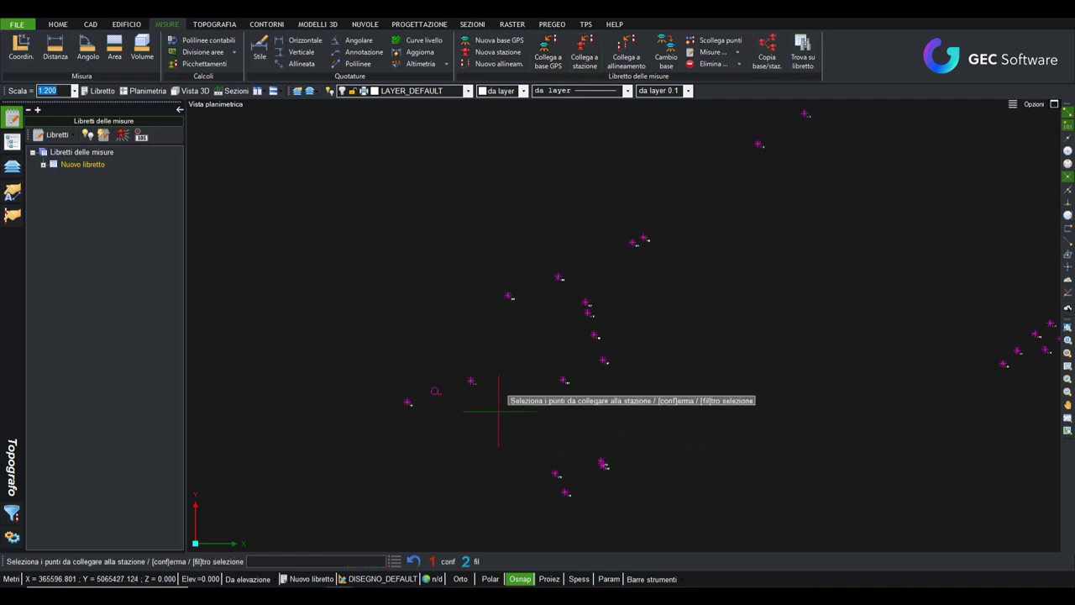
pyautogui.scroll(-1, 506, 426)
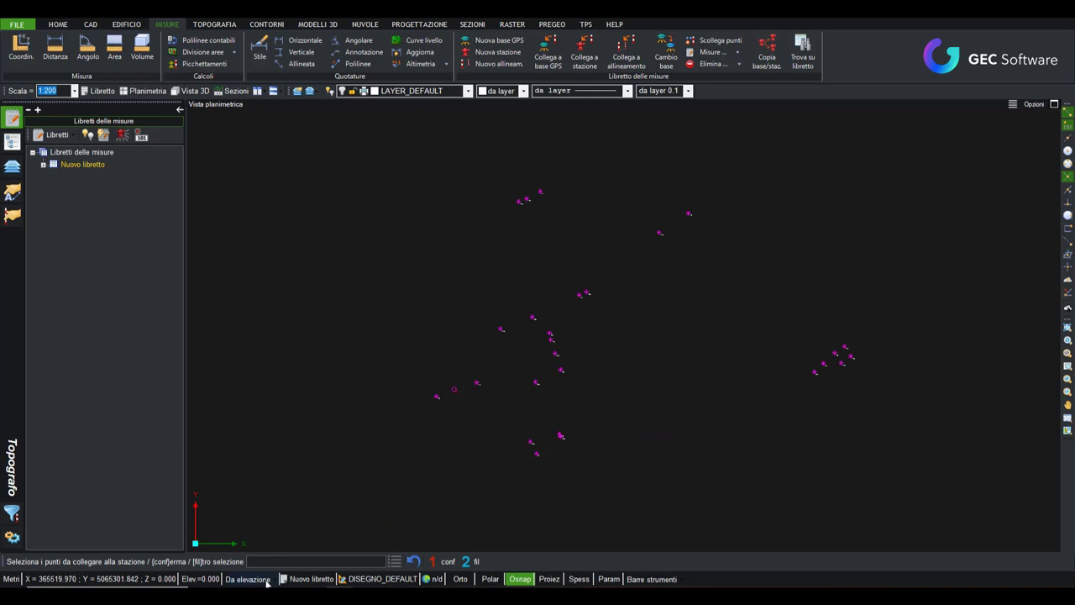
pyautogui.moveTo(476, 295); pyautogui.dragTo(594, 500)
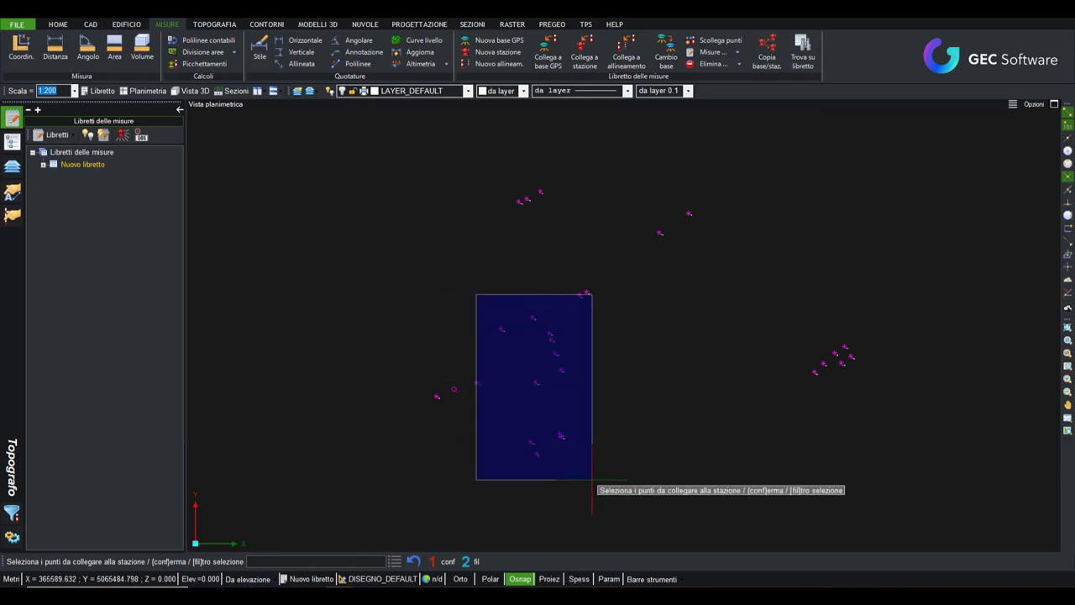
pyautogui.moveTo(425, 379); pyautogui.dragTo(467, 428)
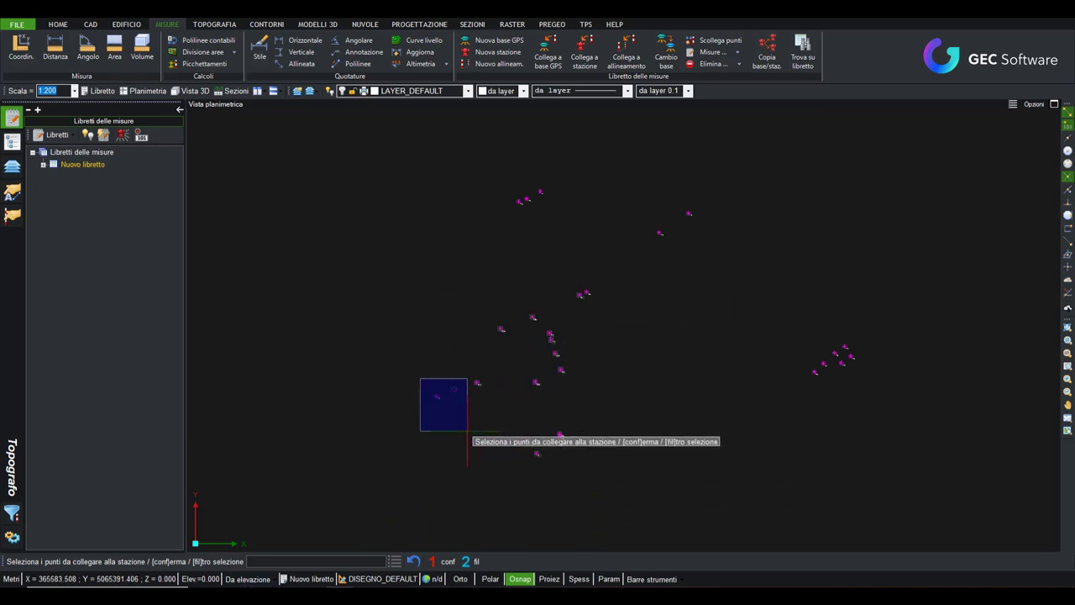
pyautogui.moveTo(468, 166); pyautogui.dragTo(928, 509)
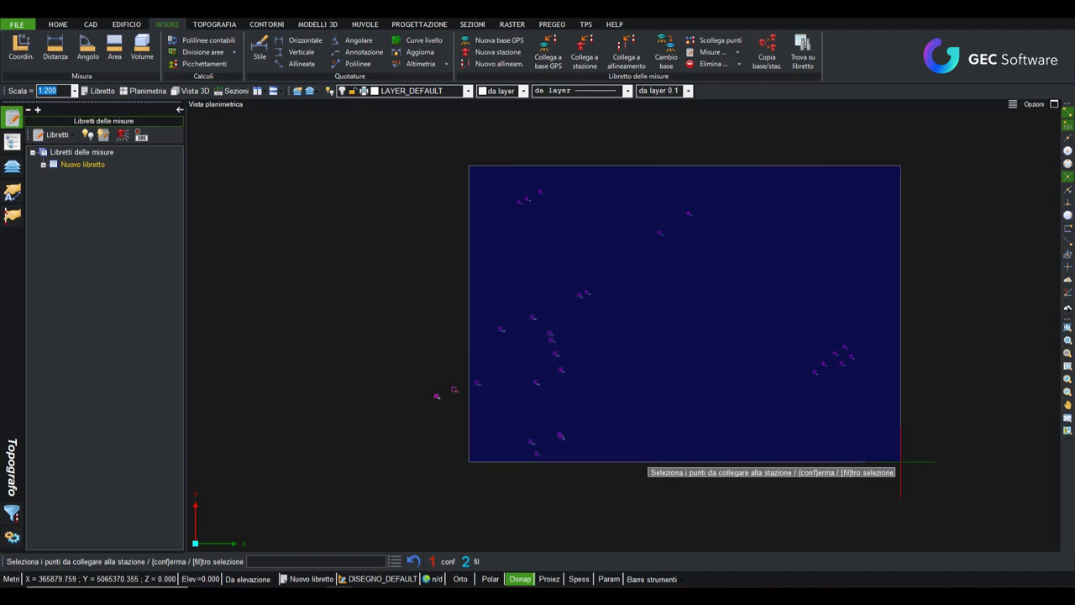
pyautogui.click(454, 563)
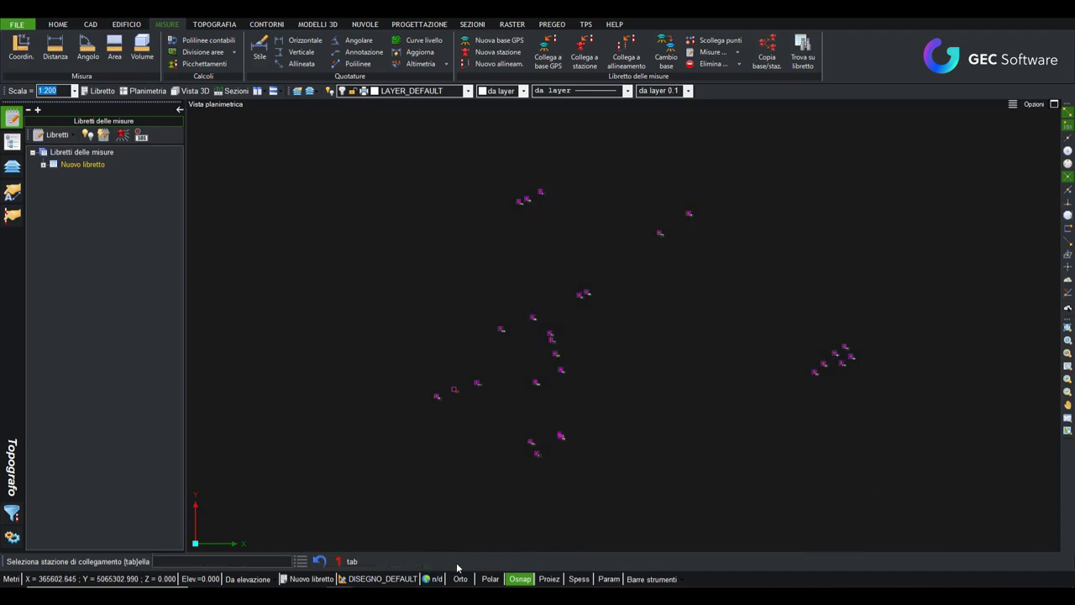
# Pick point 100 from the point list as the station and accept default prism heights
pyautogui.scroll(2, 497, 384)
pyautogui.scroll(2, 526, 209)
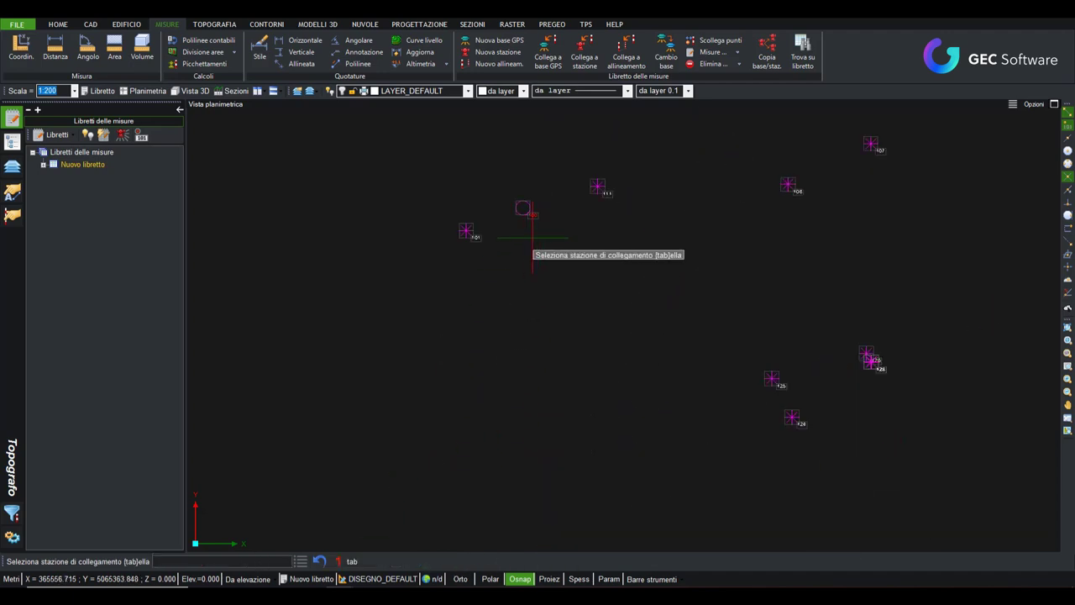
pyautogui.scroll(2, 538, 189)
pyautogui.scroll(2, 536, 200)
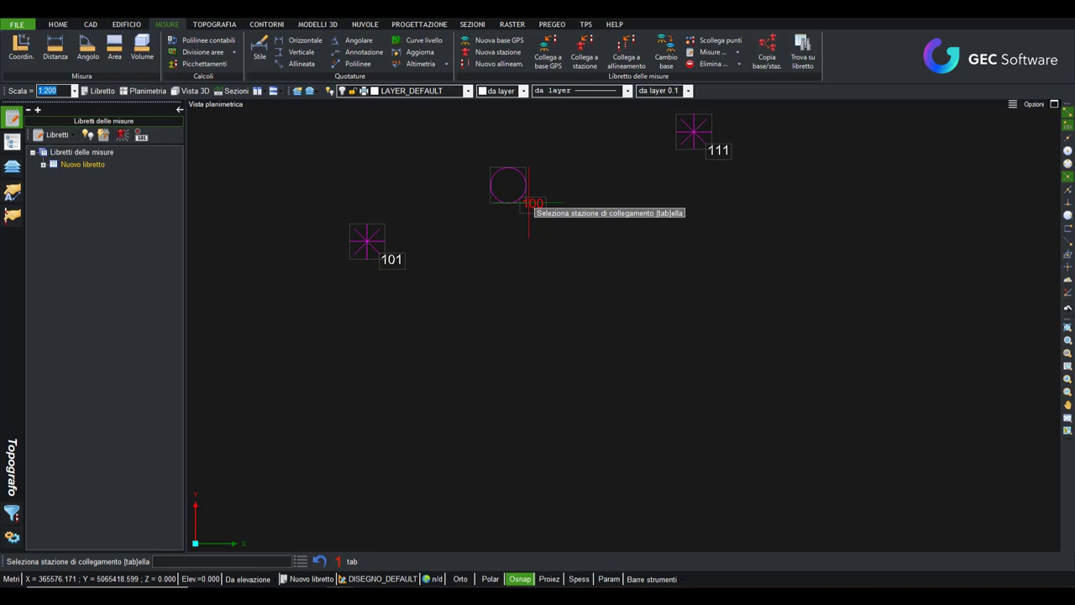
pyautogui.click(351, 561)
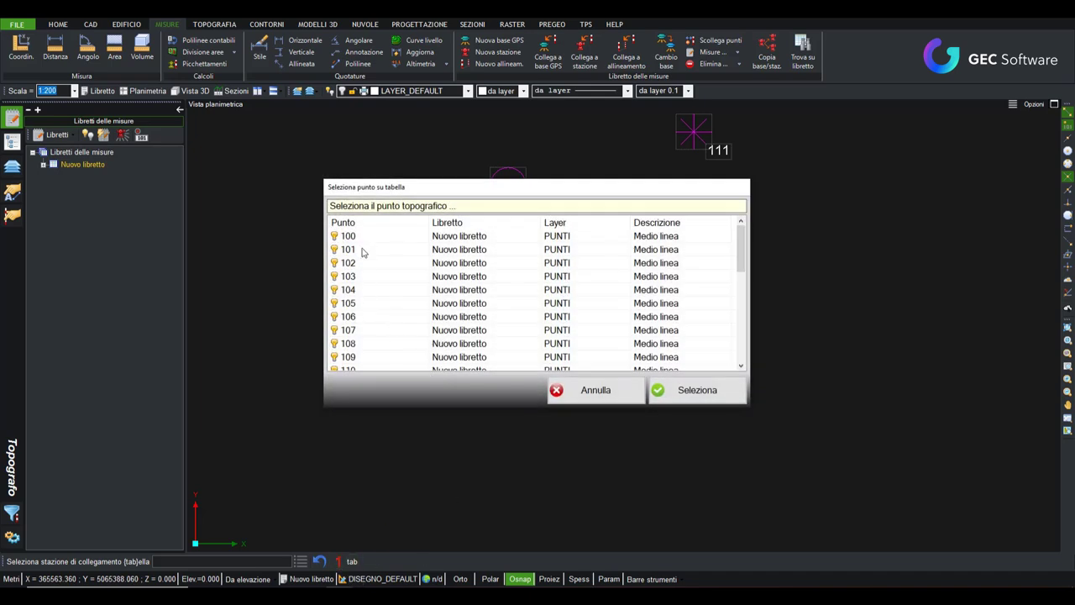
pyautogui.click(361, 240)
pyautogui.click(704, 388)
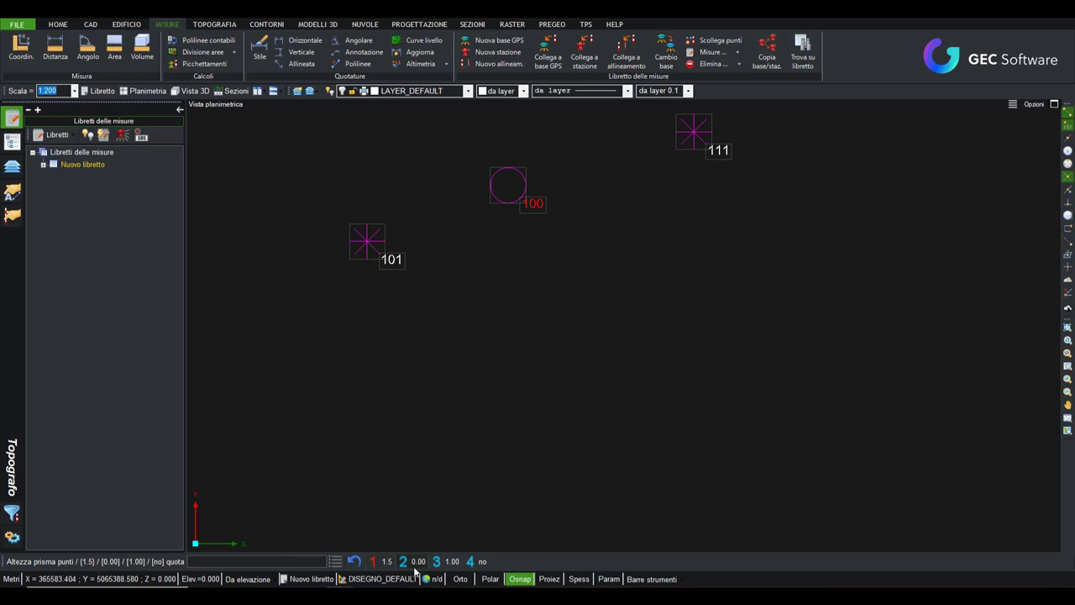
pyautogui.click(386, 561)
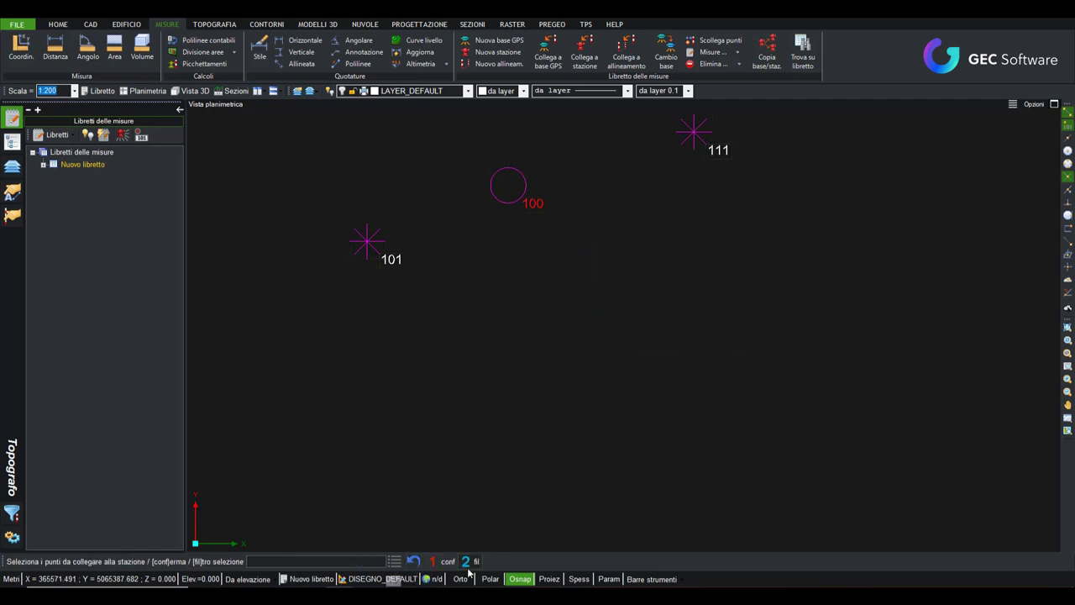
pyautogui.scroll(-2, 429, 343)
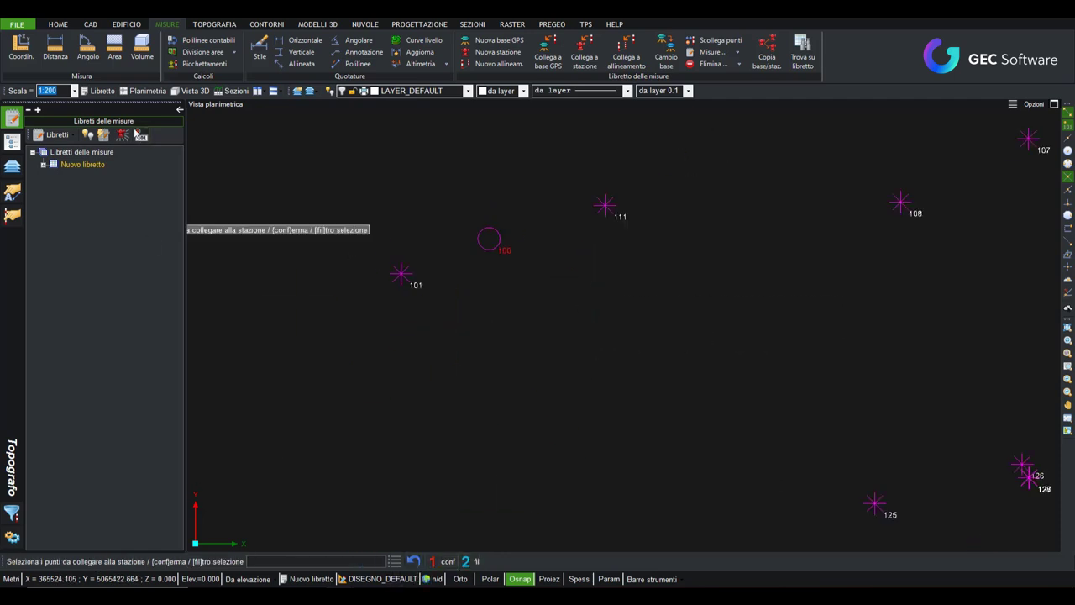
pyautogui.scroll(-3, 588, 342)
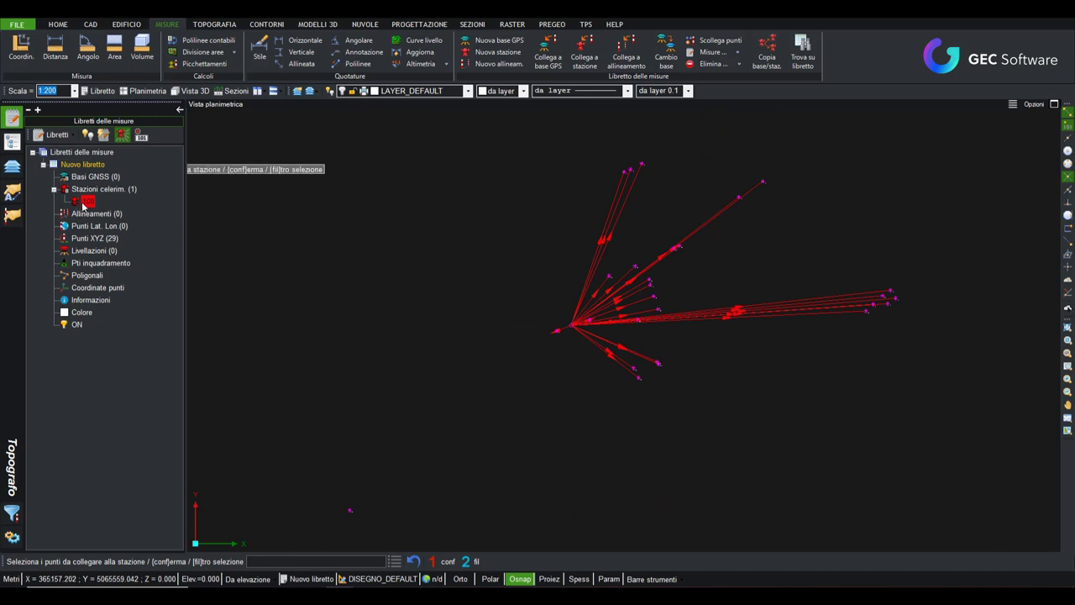
# Open station 100 under Nuovo libretto and view its Dislivello / Ridotta and Coordinate elaborate tabs
pyautogui.click(106, 91)
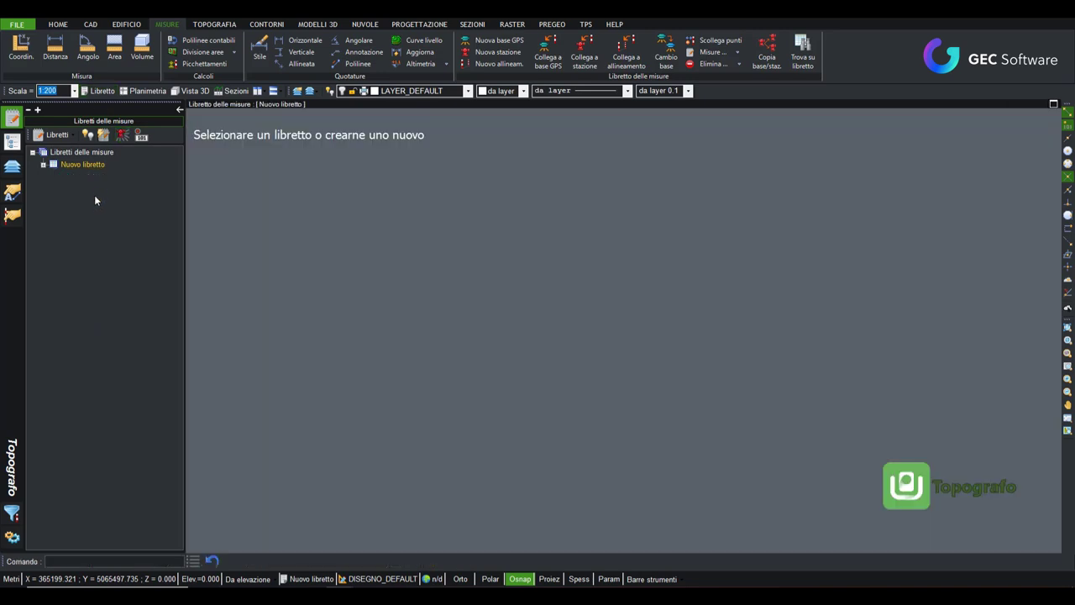
pyautogui.click(47, 165)
pyautogui.doubleClick(75, 189)
pyautogui.click(87, 202)
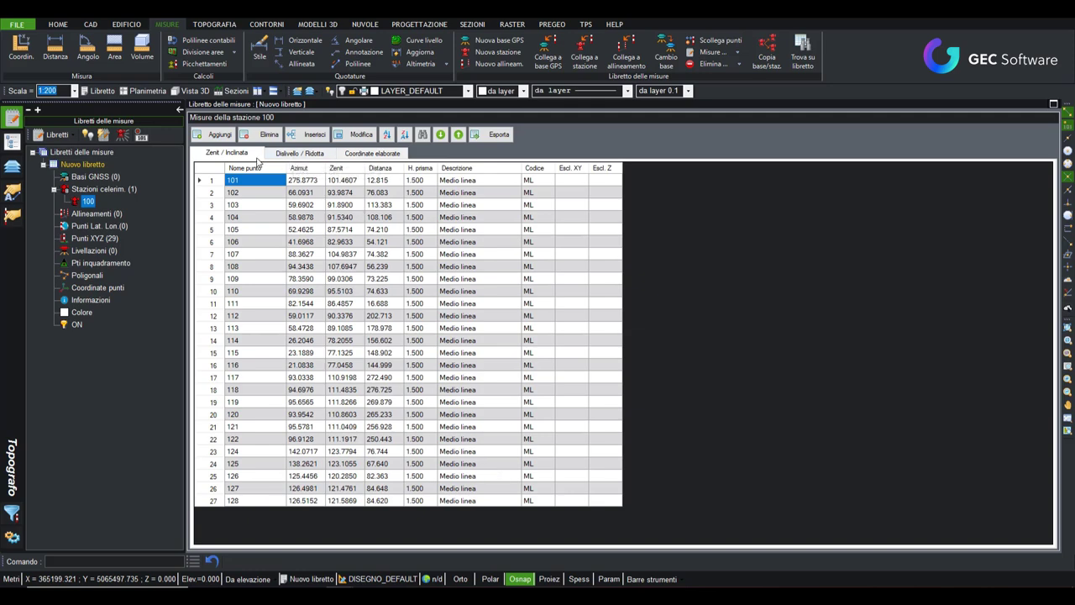
pyautogui.click(298, 155)
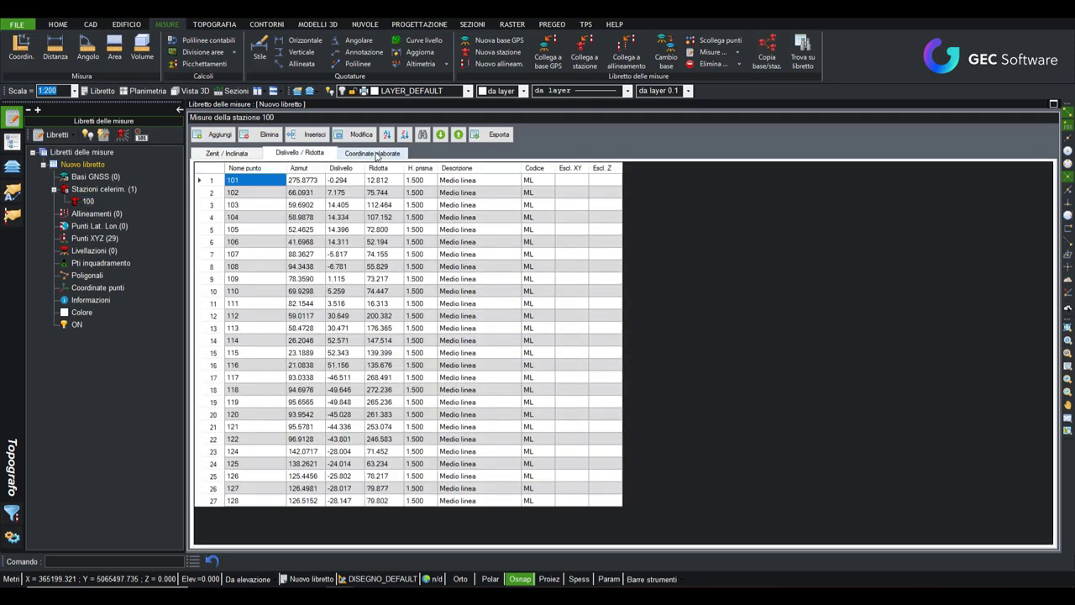
pyautogui.click(373, 155)
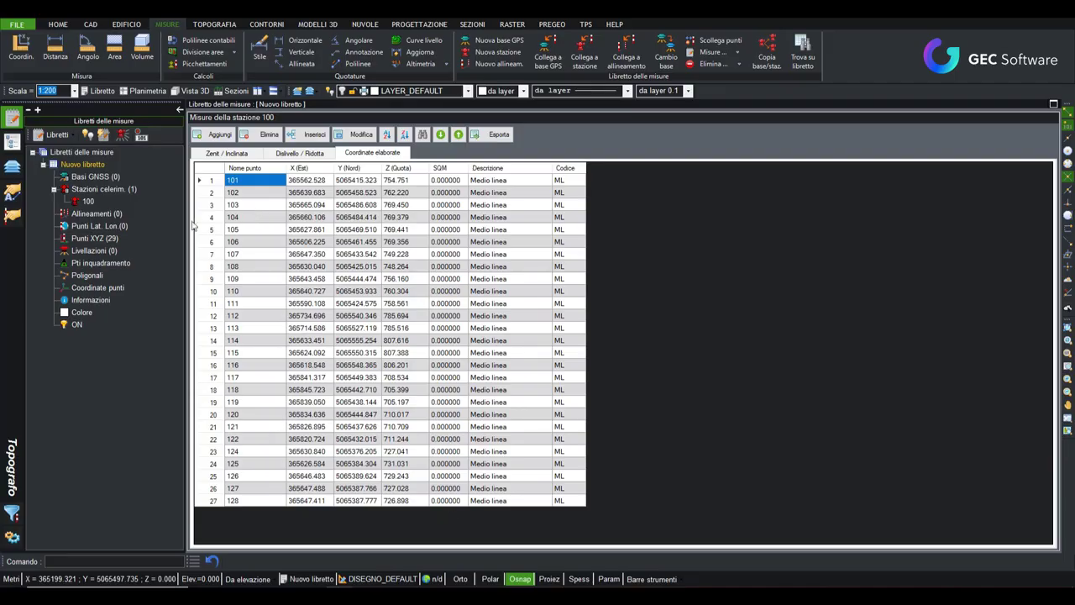